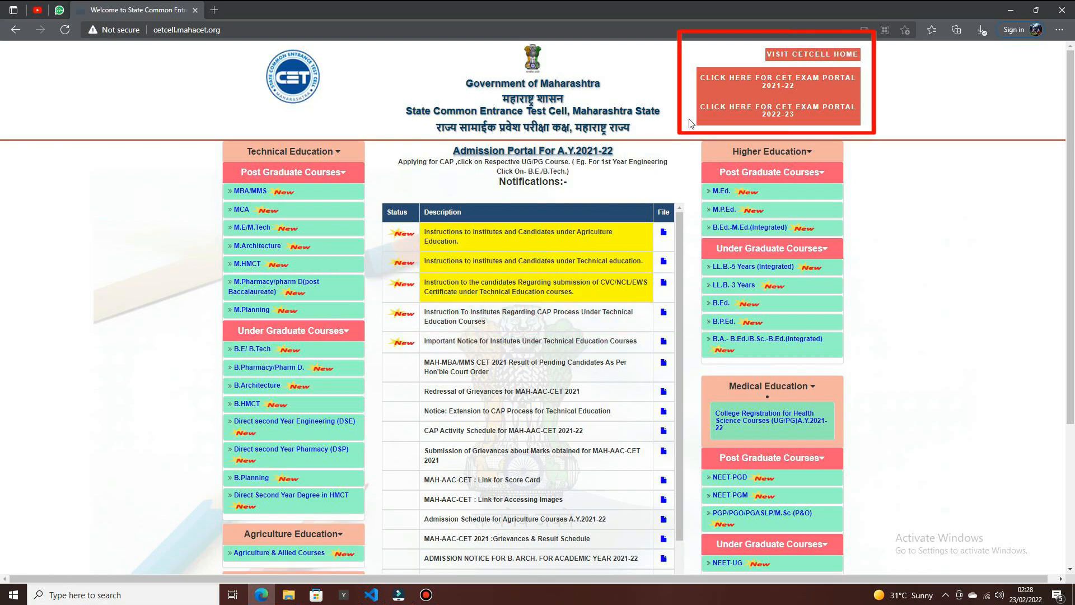
- Start a new MHT-CET 2022 Technical Education registration from the 2022-23 CET exam portal and dismiss the translation prompt
click(772, 112)
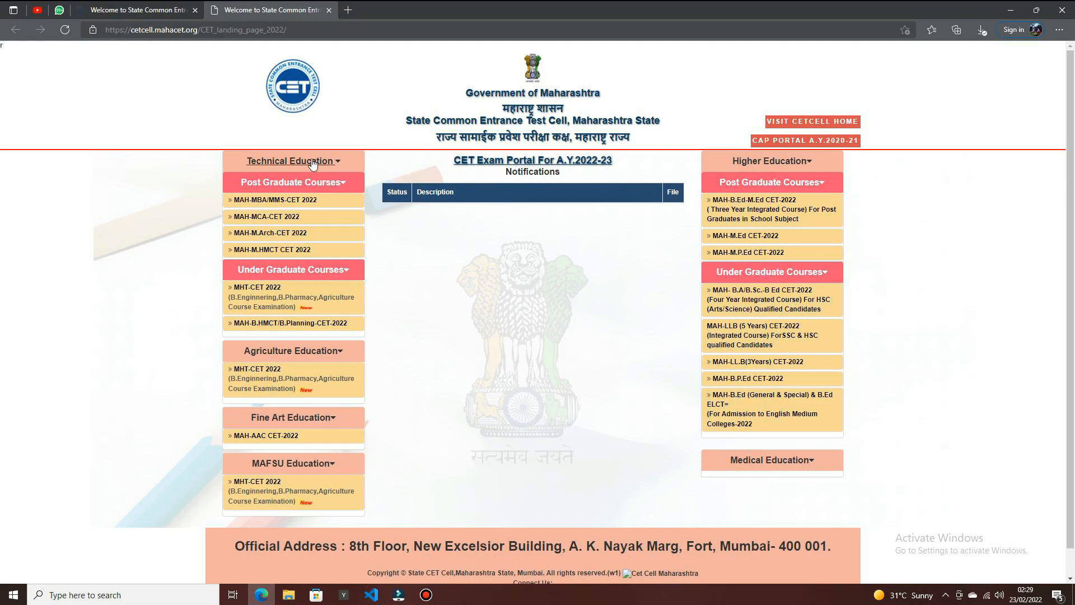
click(289, 384)
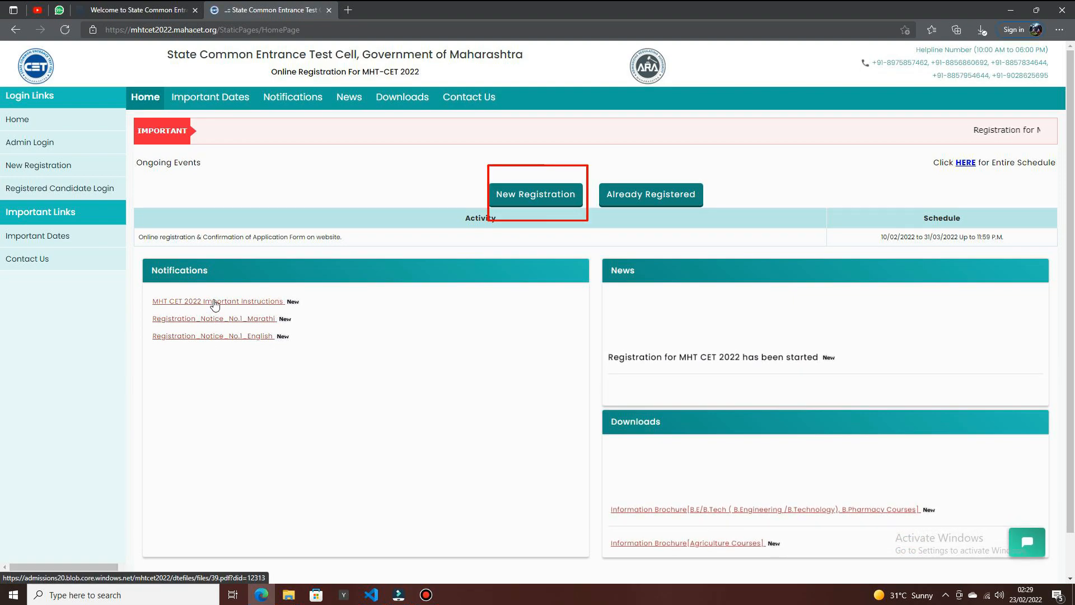
click(537, 195)
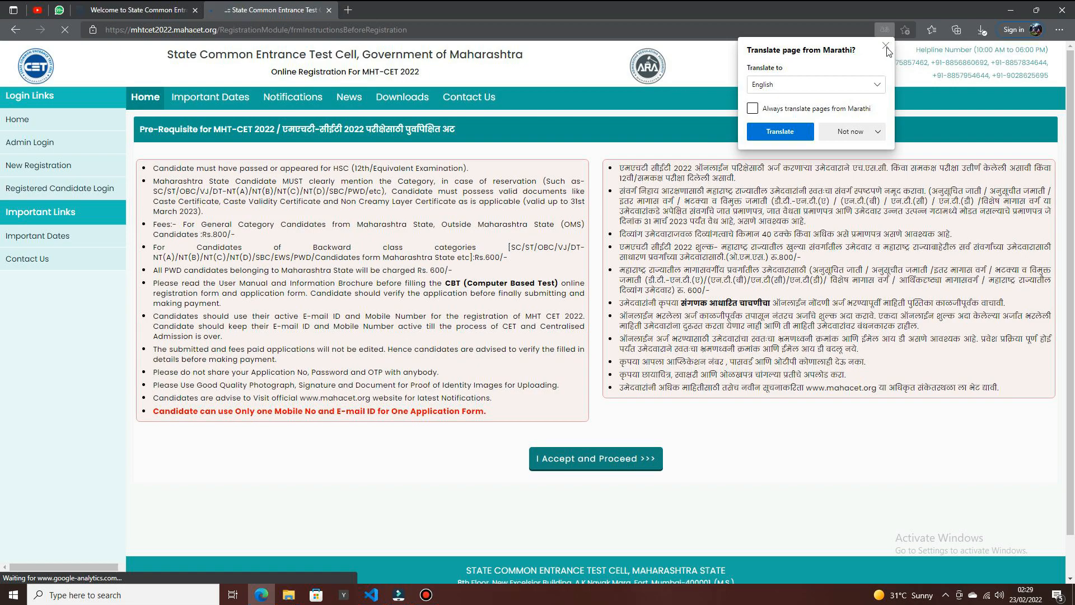
click(886, 46)
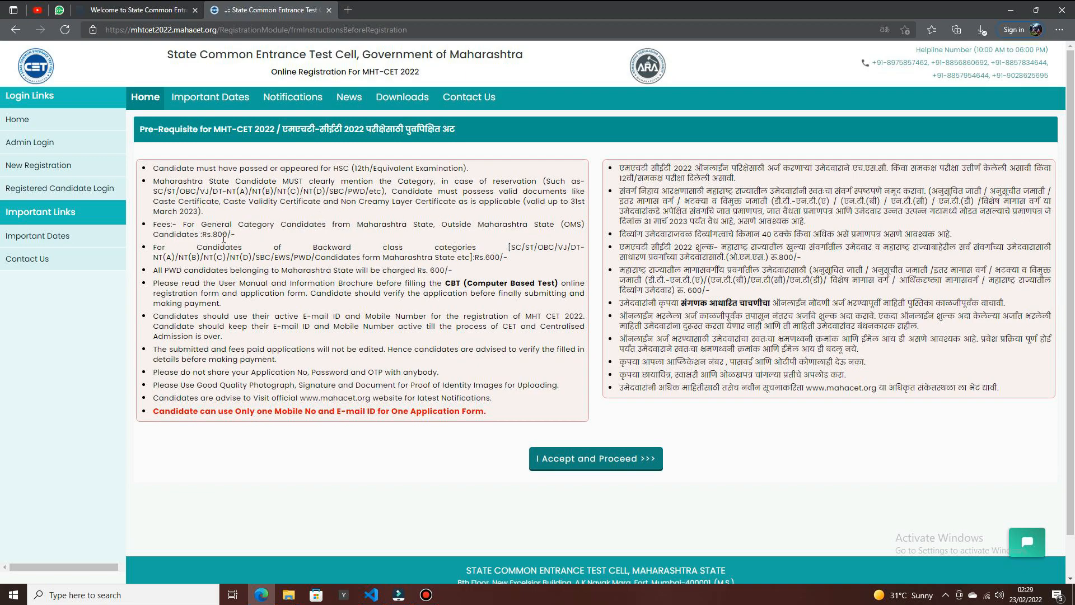
- Review the application fees and the one mobile number and e-mail rule, and accept the MHT-CET 2022 prerequisites
drag(206, 238, 236, 235)
drag(416, 270, 452, 268)
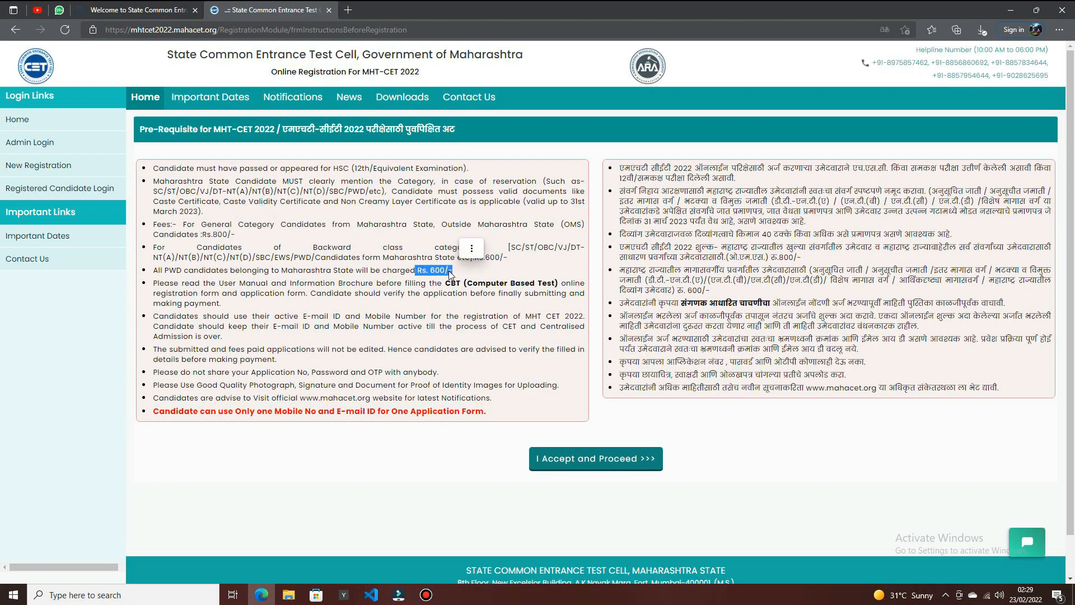
drag(155, 413, 489, 421)
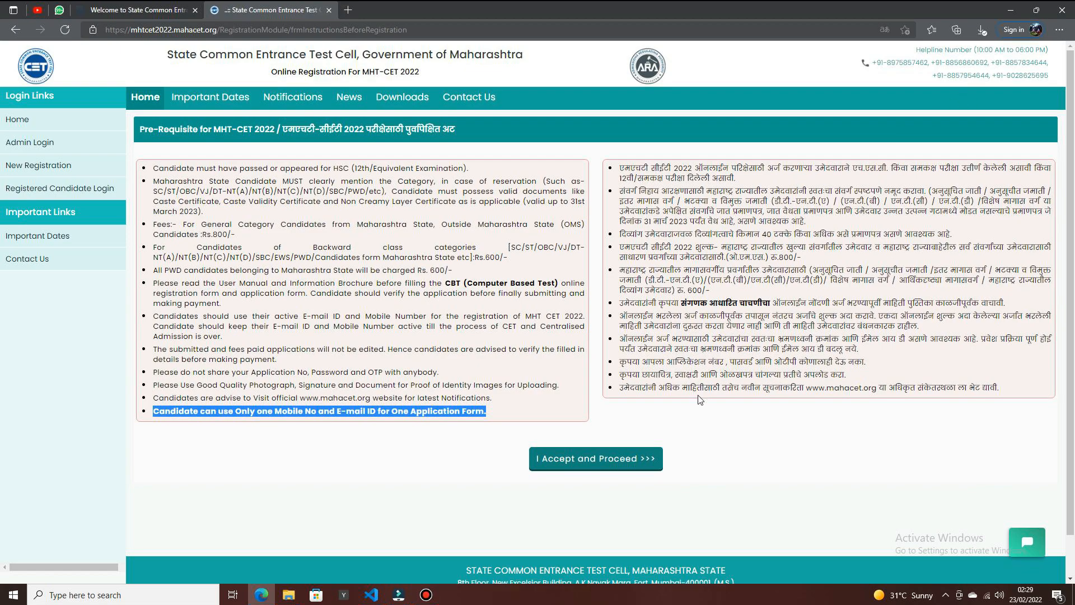
click(600, 464)
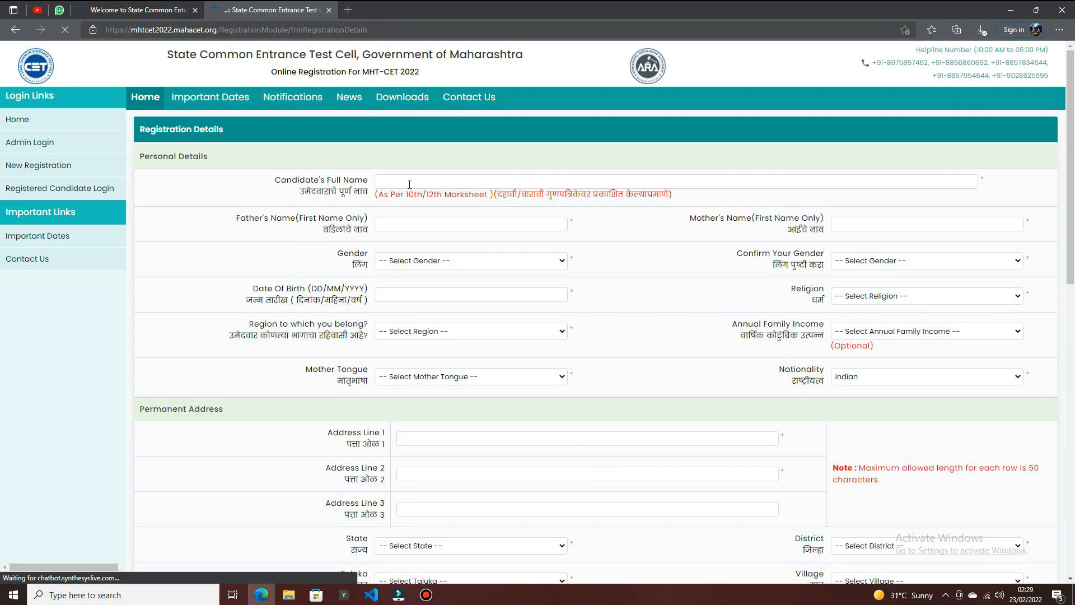
- Fill in the candidate's and parents' names, gender Male, date of birth, religion Muslim, region Urban and annual family income 1,00,001 - 1,50,000
drag(376, 194, 684, 201)
click(454, 182)
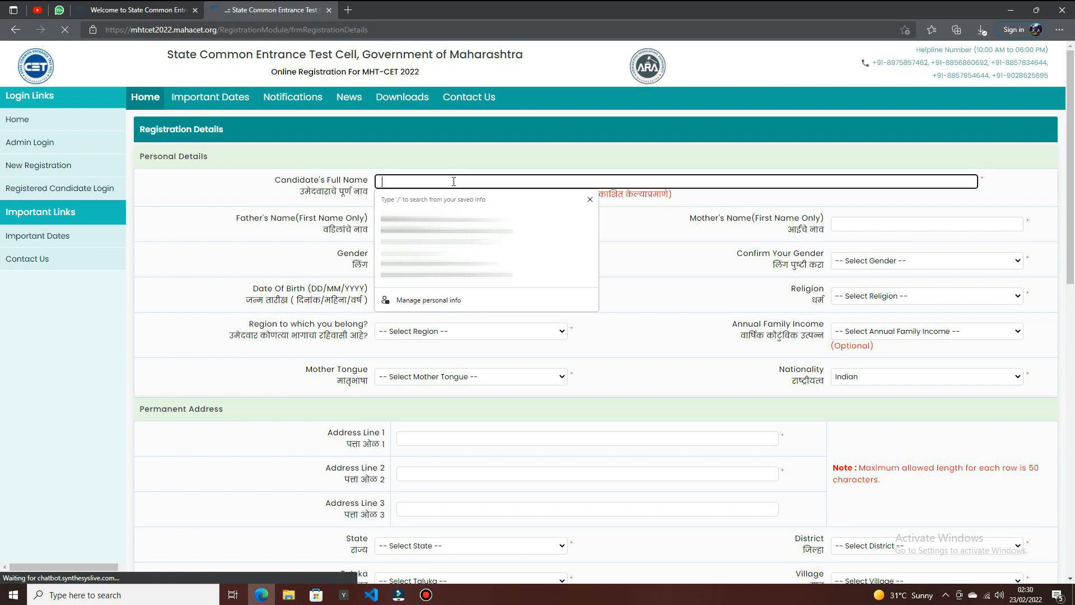
text(ir)
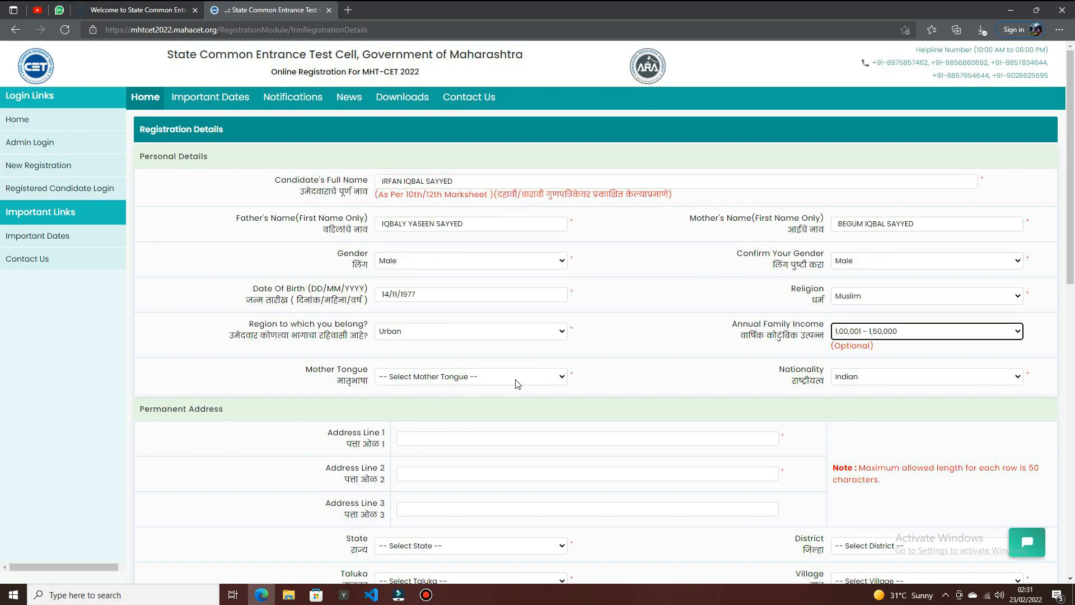
- Set the mother tongue to Urdu, keep the nationality as Indian and acknowledge the nationality notice
click(515, 378)
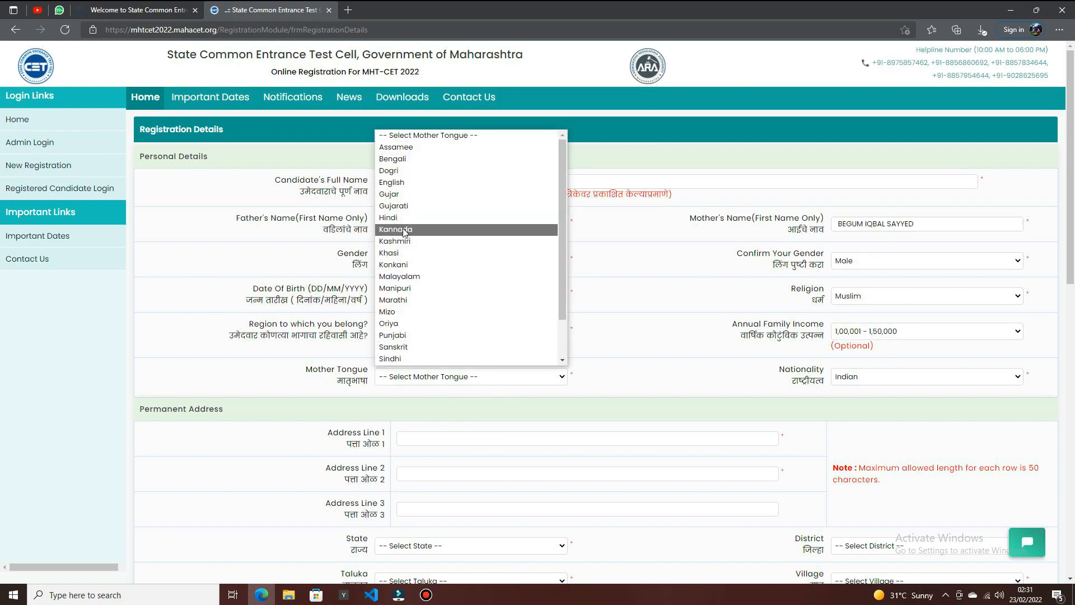
scroll(399, 334, down, 1)
click(394, 347)
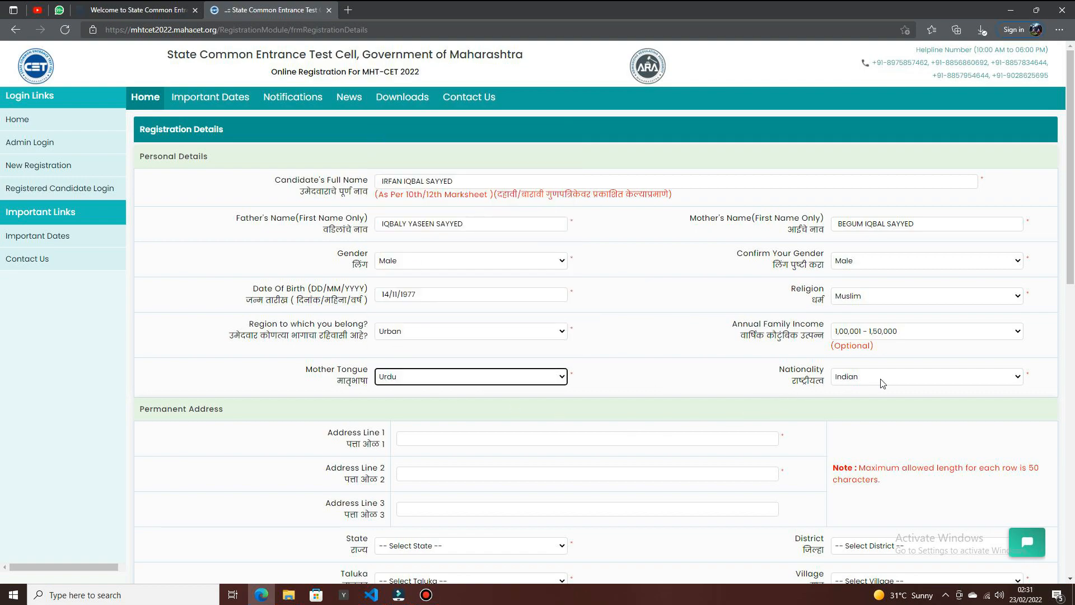
click(961, 383)
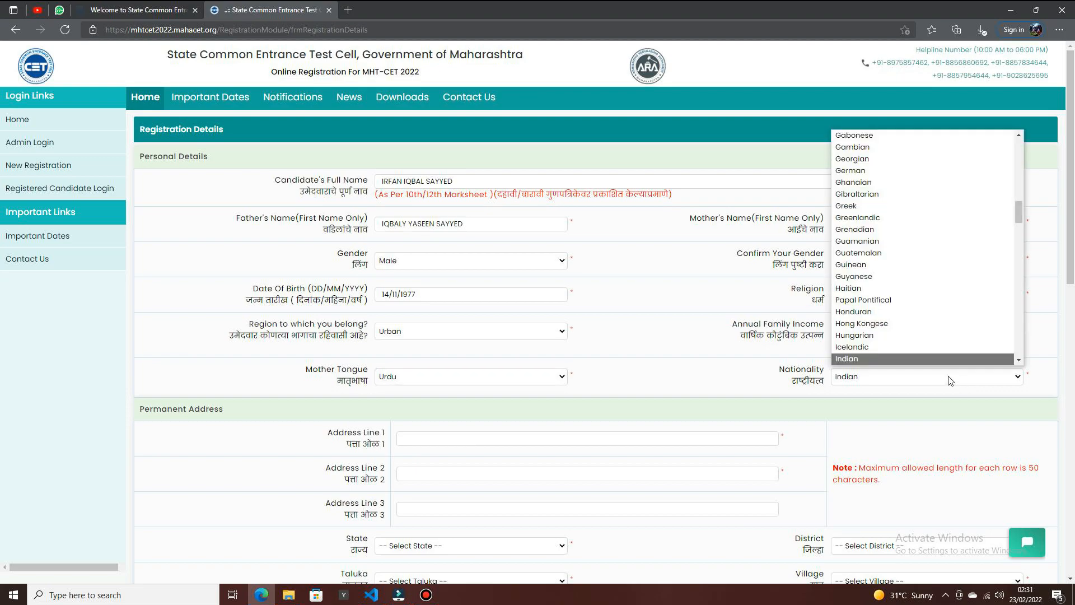
click(857, 364)
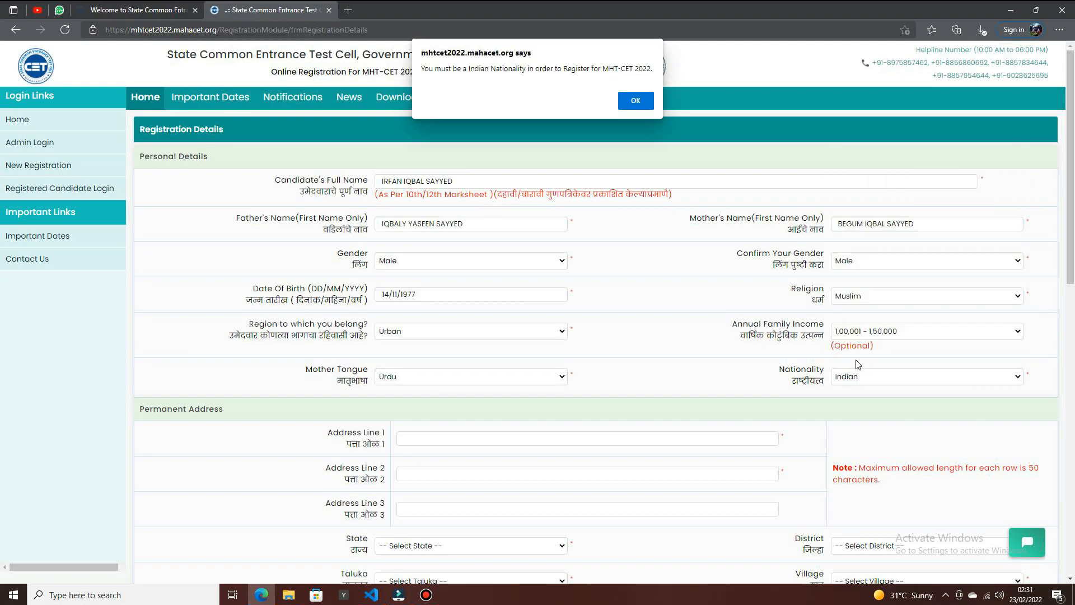
click(635, 101)
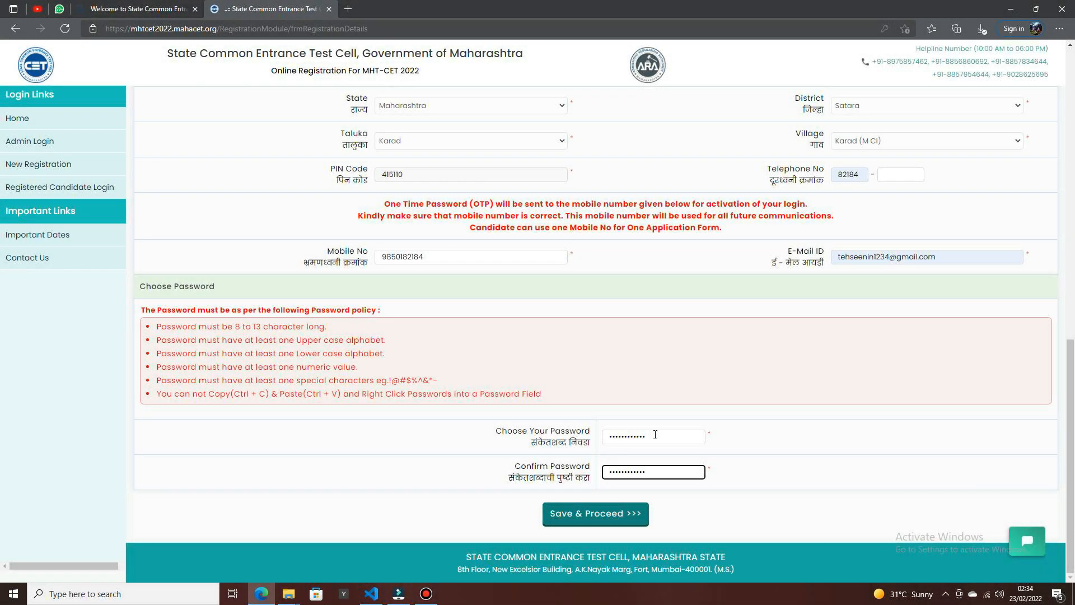
- Submit the completed address, contact and password details, and verify the one-time password to proceed to the application form
click(582, 521)
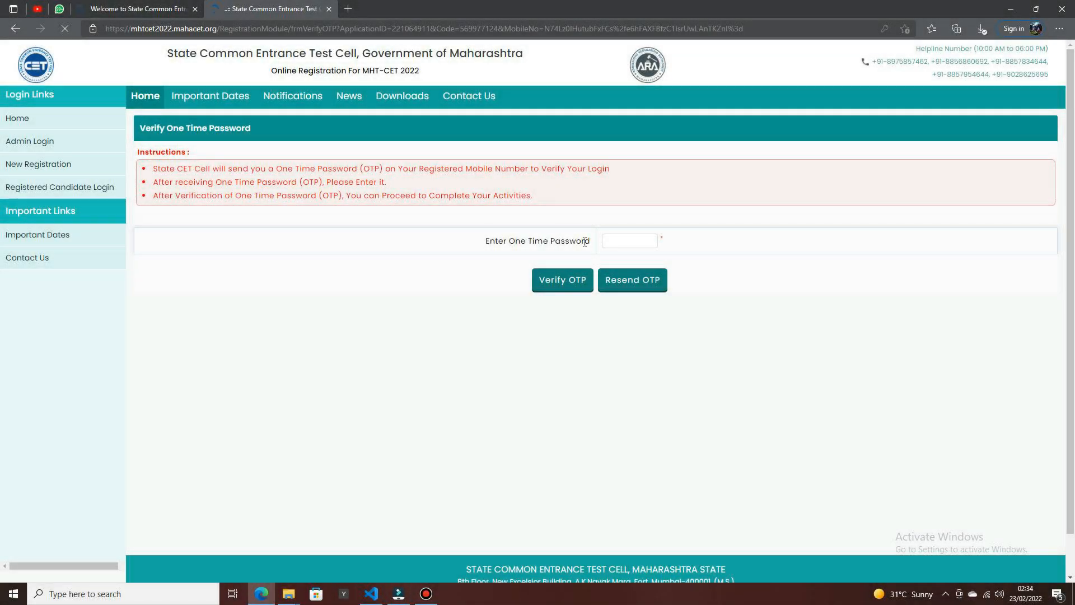
click(614, 239)
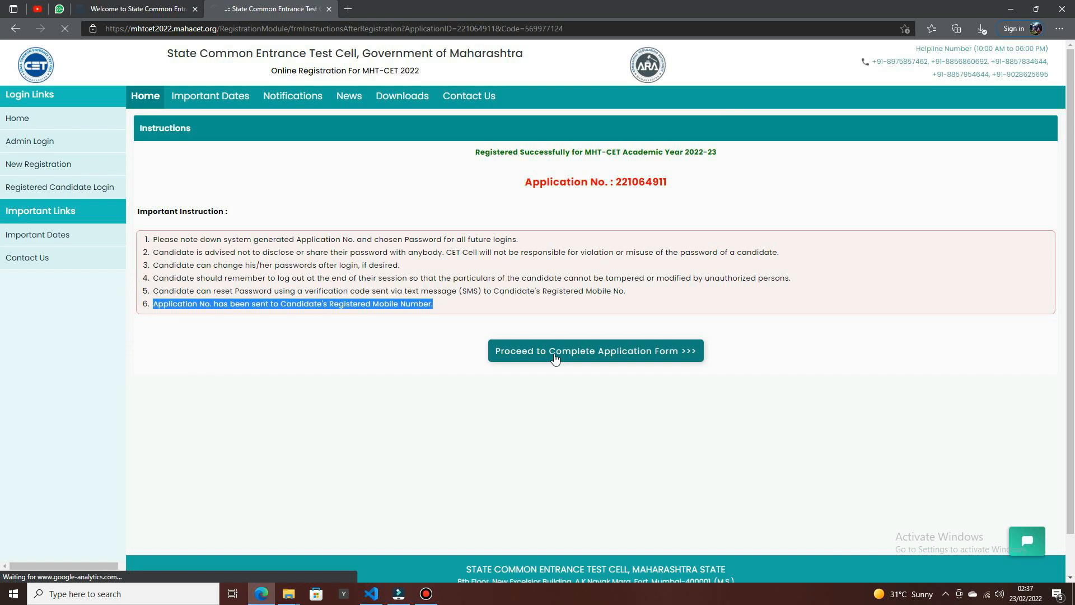
click(555, 352)
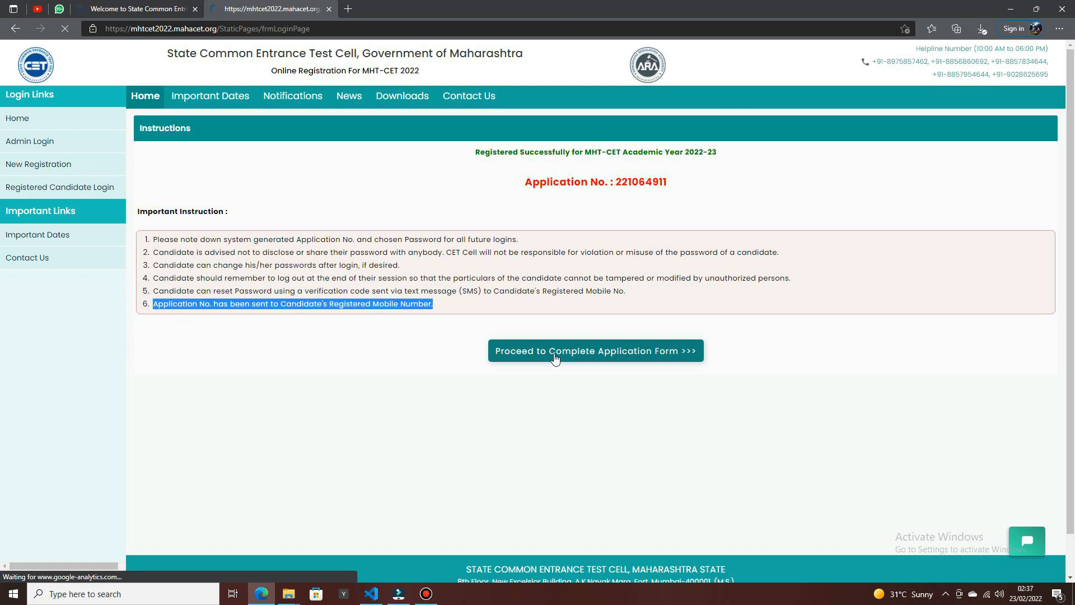
- Sign in with the candidate's application number and account password, and save the login in the browser
click(332, 201)
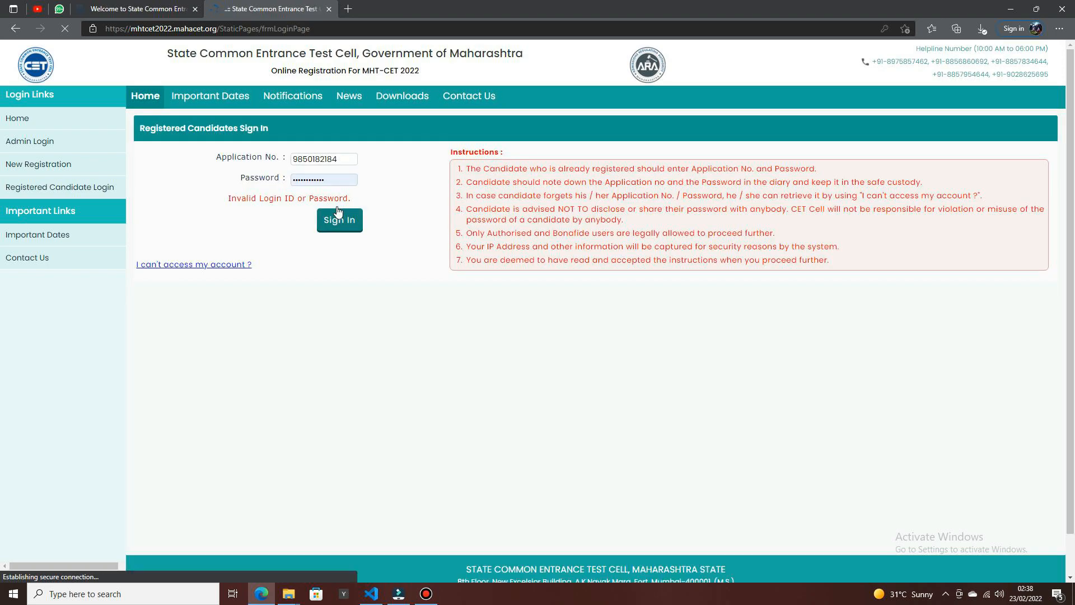
click(336, 159)
click(329, 223)
click(329, 223)
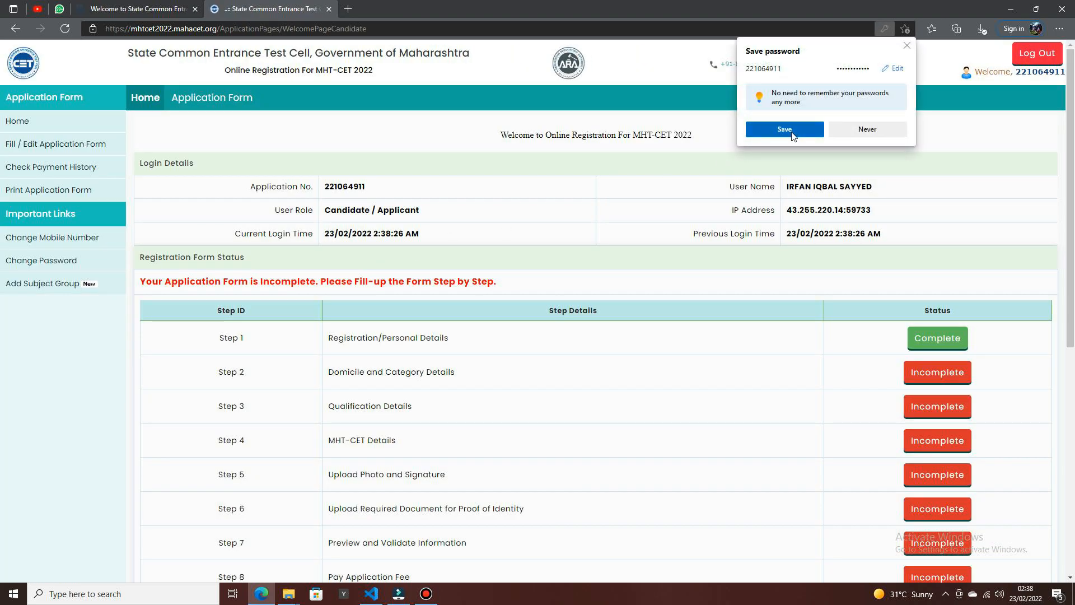
click(784, 129)
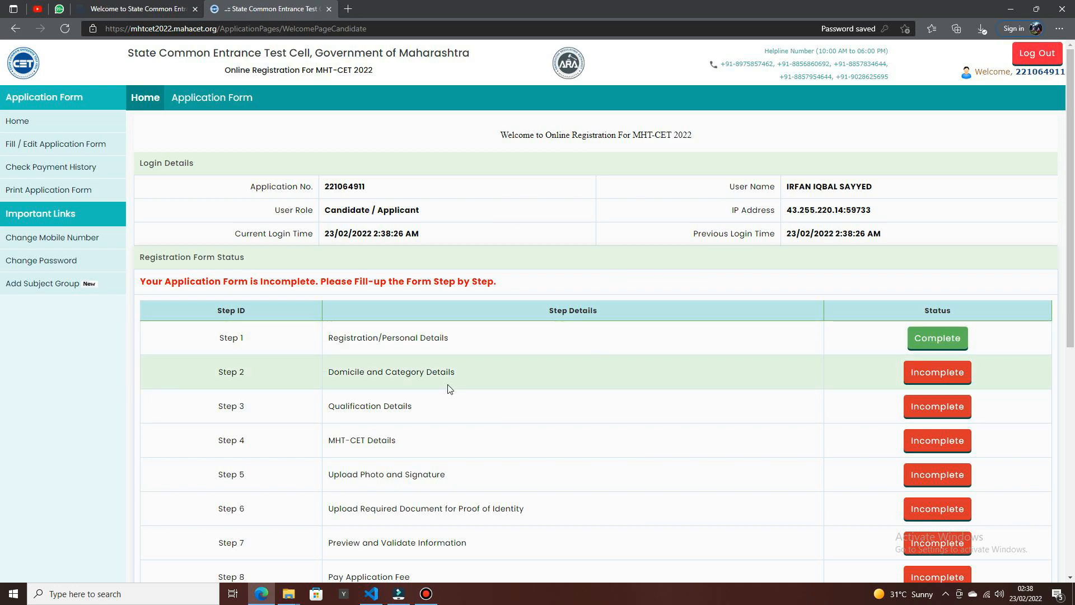
- Open the Domicile and Category Details step, answer Yes to belonging to Maharashtra and set the candidate's category to OBC
scroll(473, 431, down, 3)
click(934, 210)
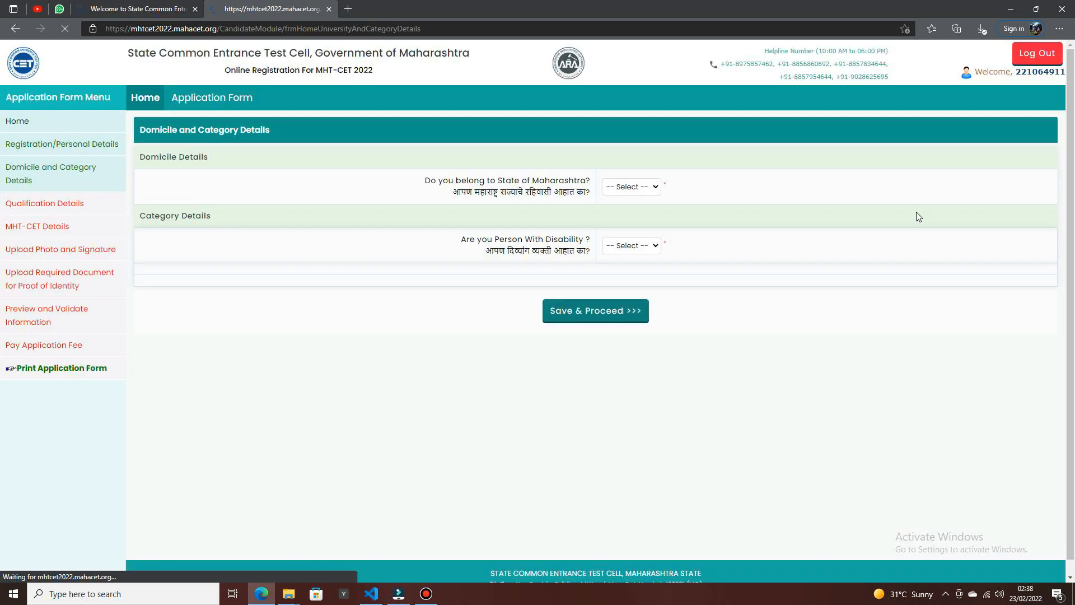
click(638, 190)
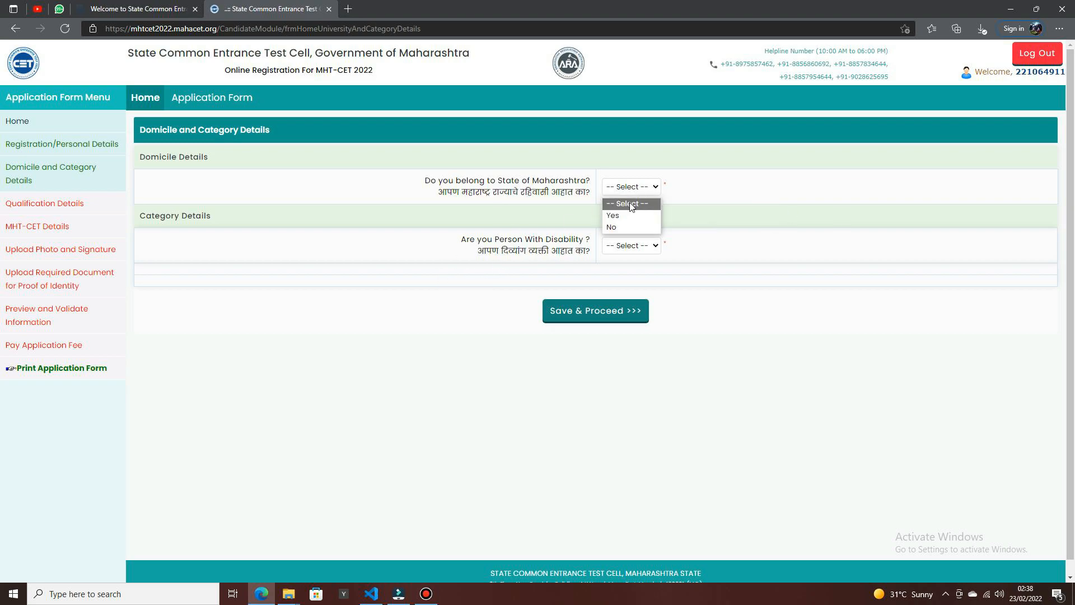
click(624, 213)
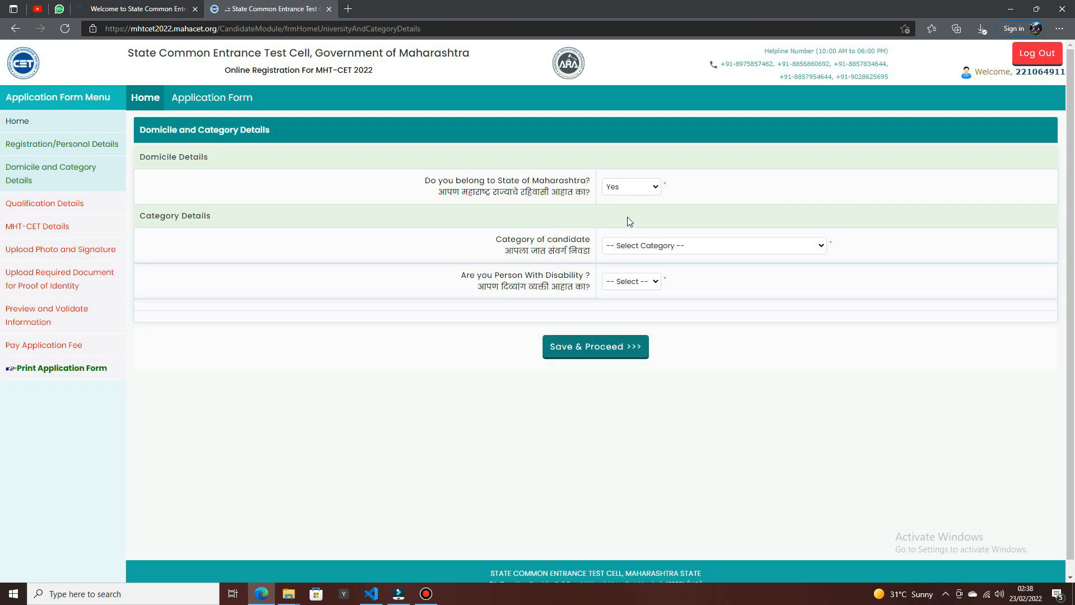
click(700, 247)
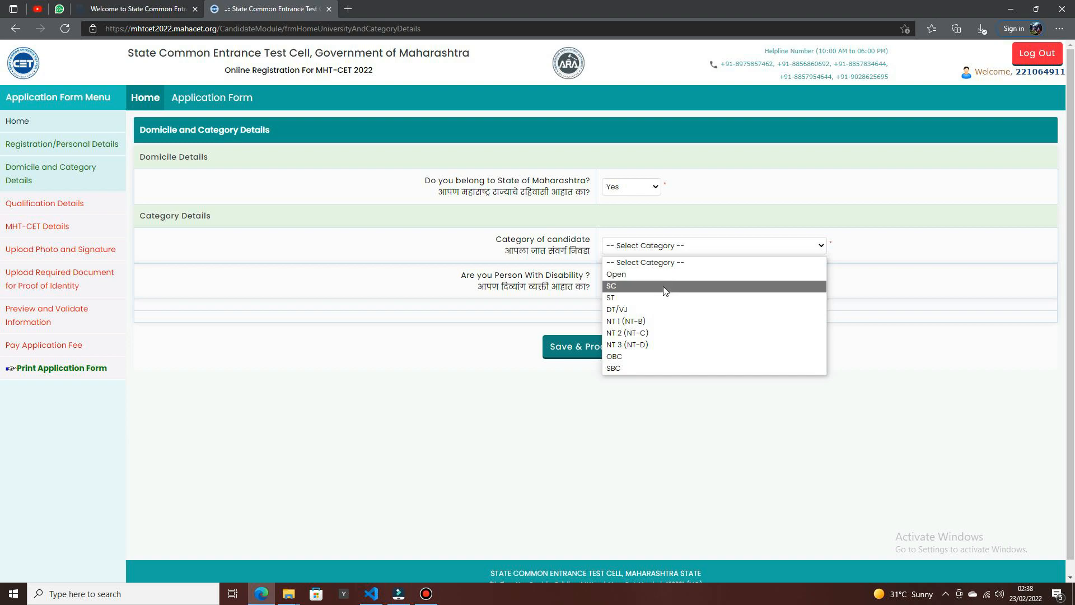
click(650, 356)
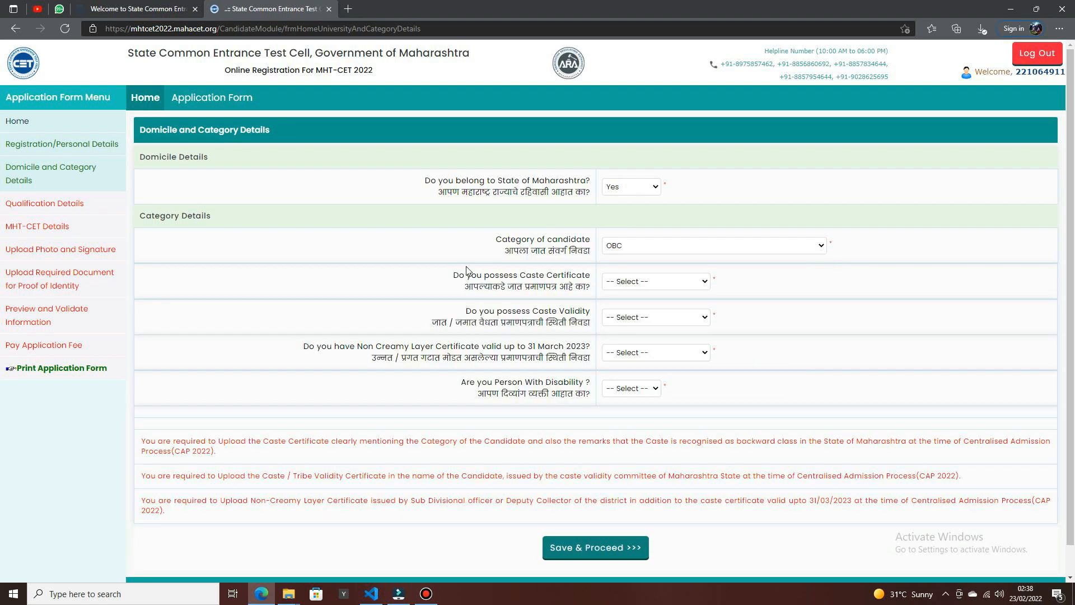
- Compare the OBC certificate questions with those for the Open category, and set the candidate's category back to OBC
drag(455, 275, 592, 363)
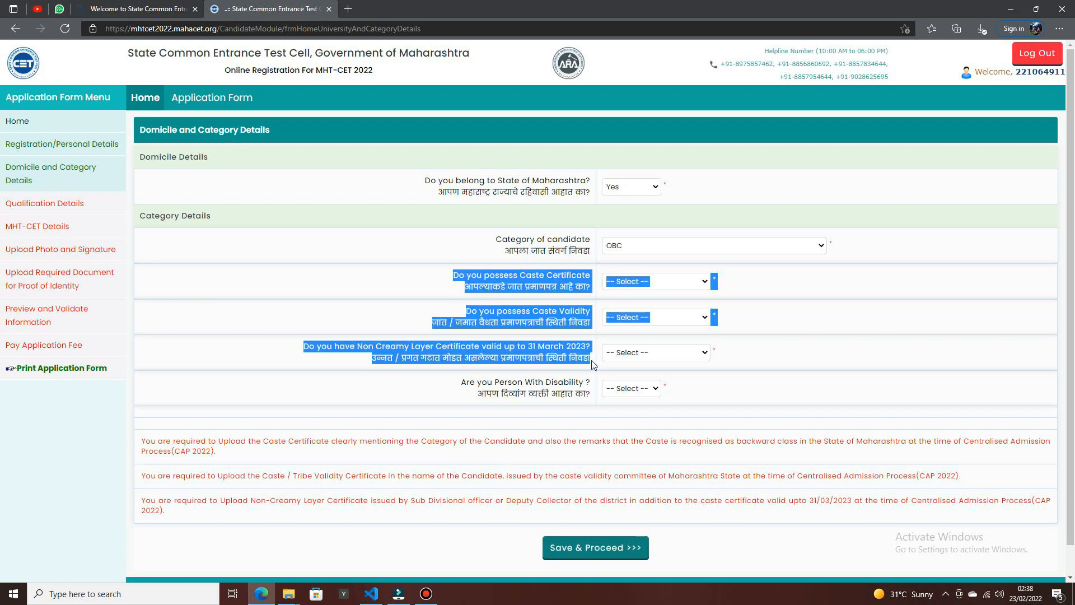
click(693, 253)
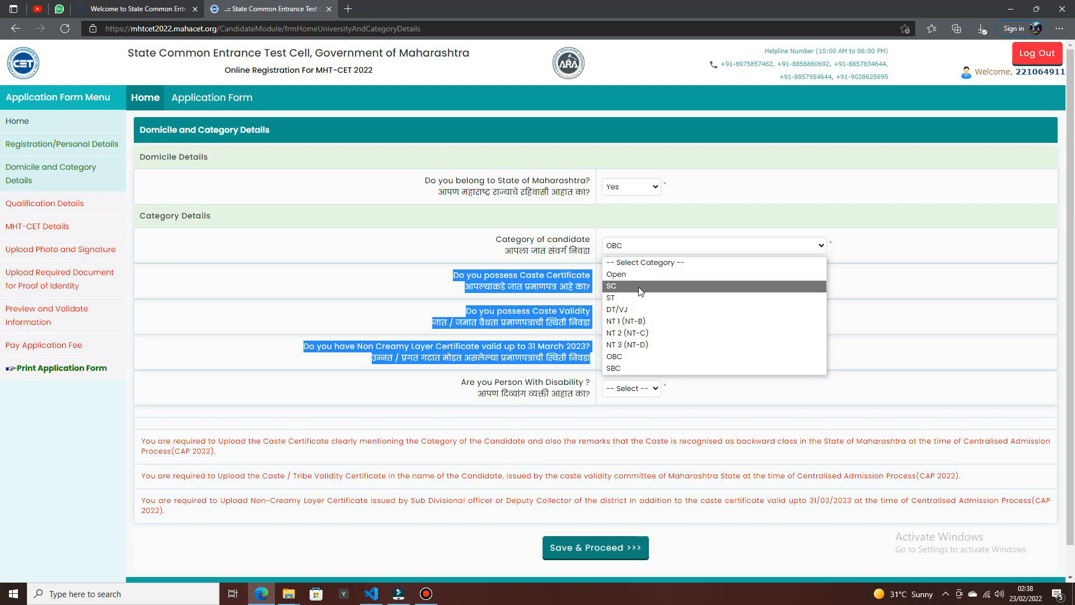
click(627, 274)
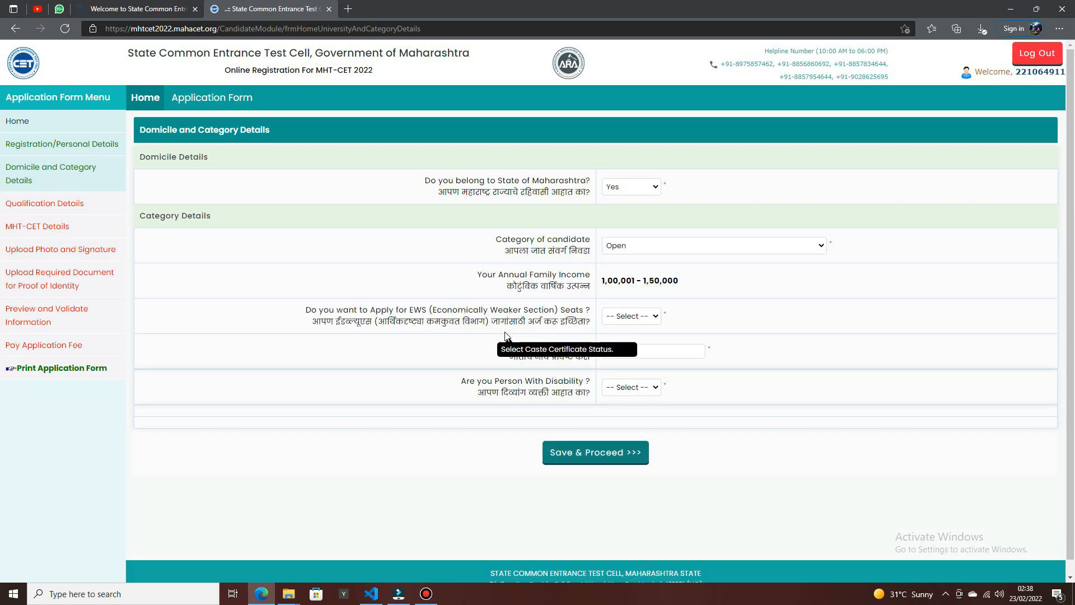
click(672, 248)
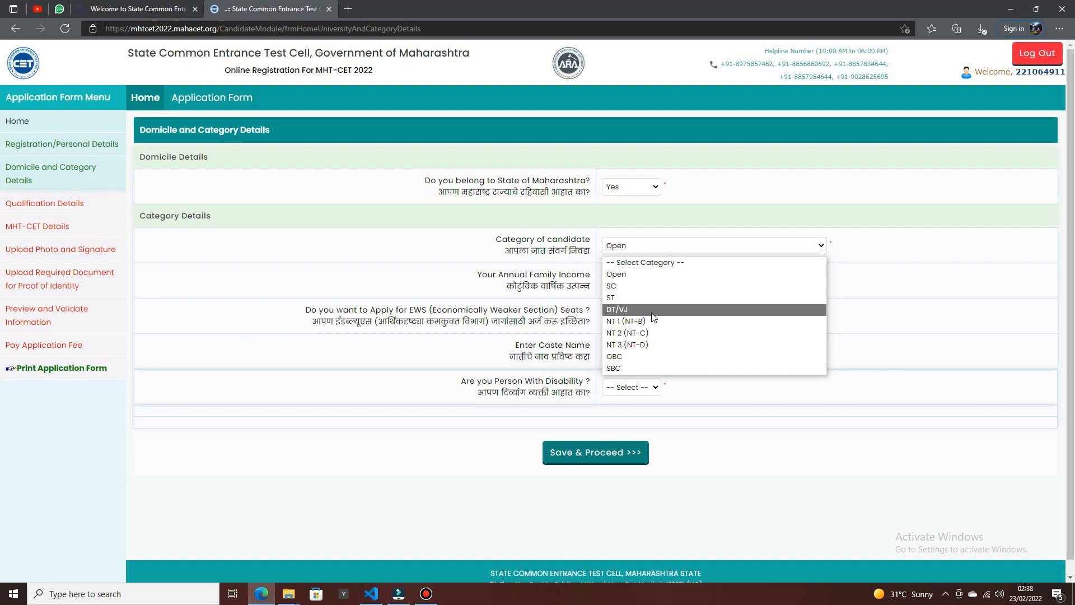
click(631, 357)
- Try the caste certificate status Available, set it to Not Applied, and read the caste and validity certificate upload notes
click(665, 285)
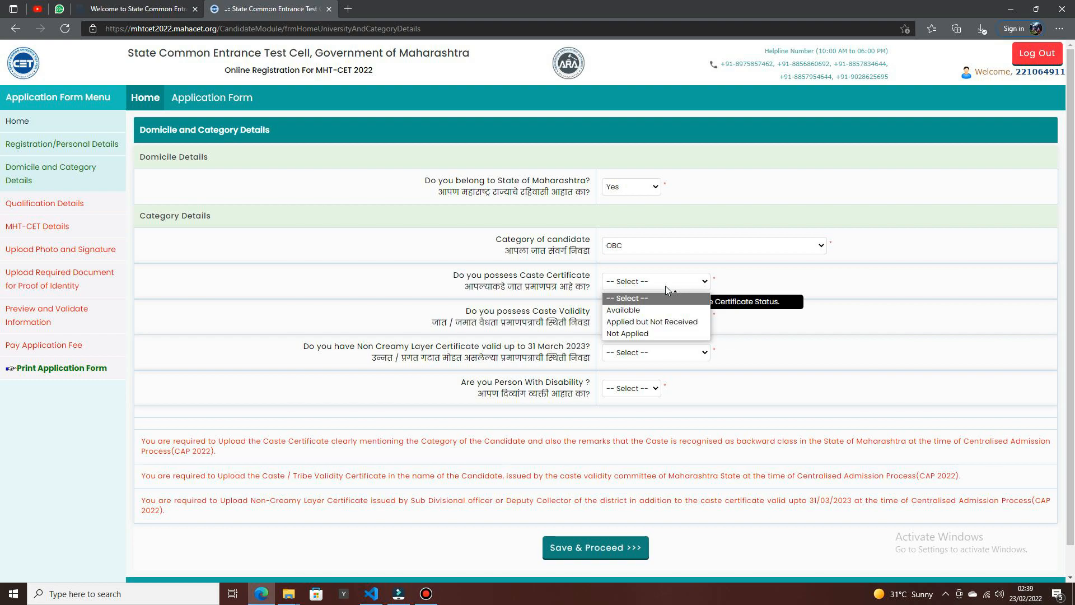
click(647, 312)
click(700, 281)
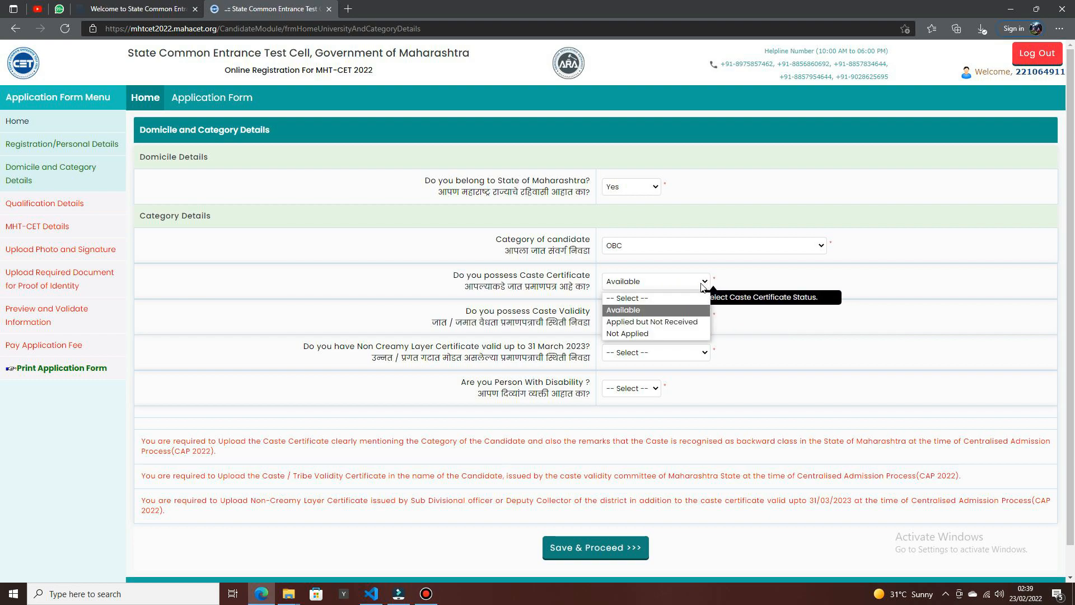
click(664, 333)
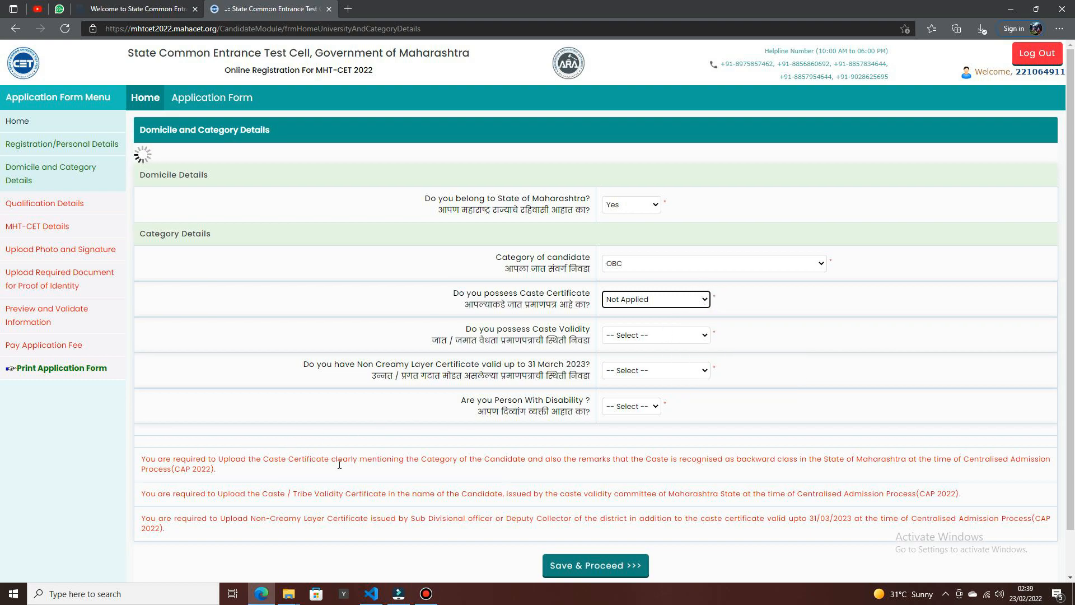
drag(143, 459, 344, 476)
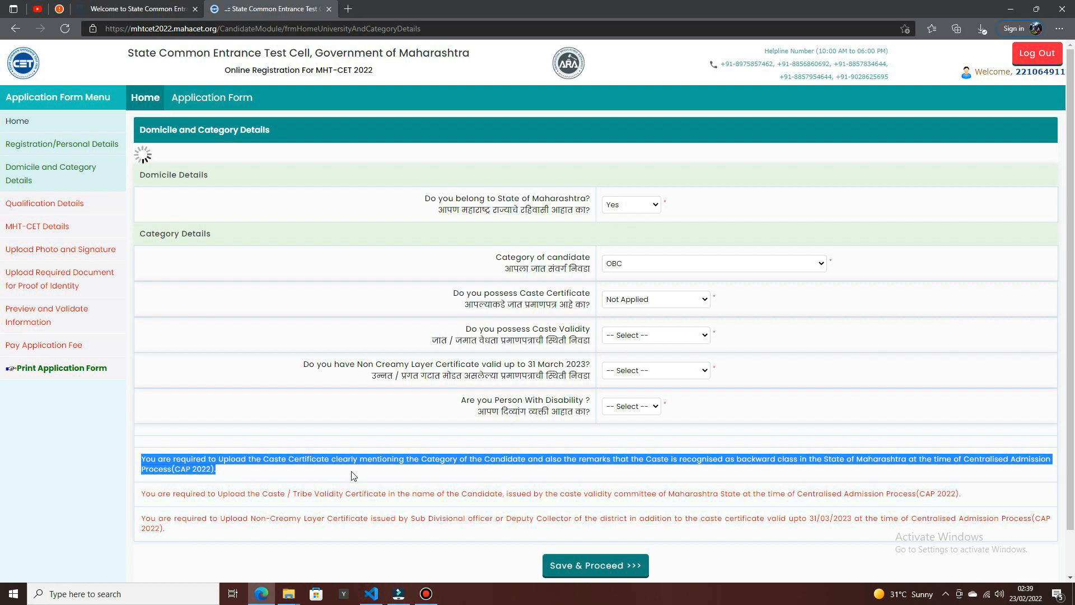
drag(145, 494, 151, 498)
click(143, 496)
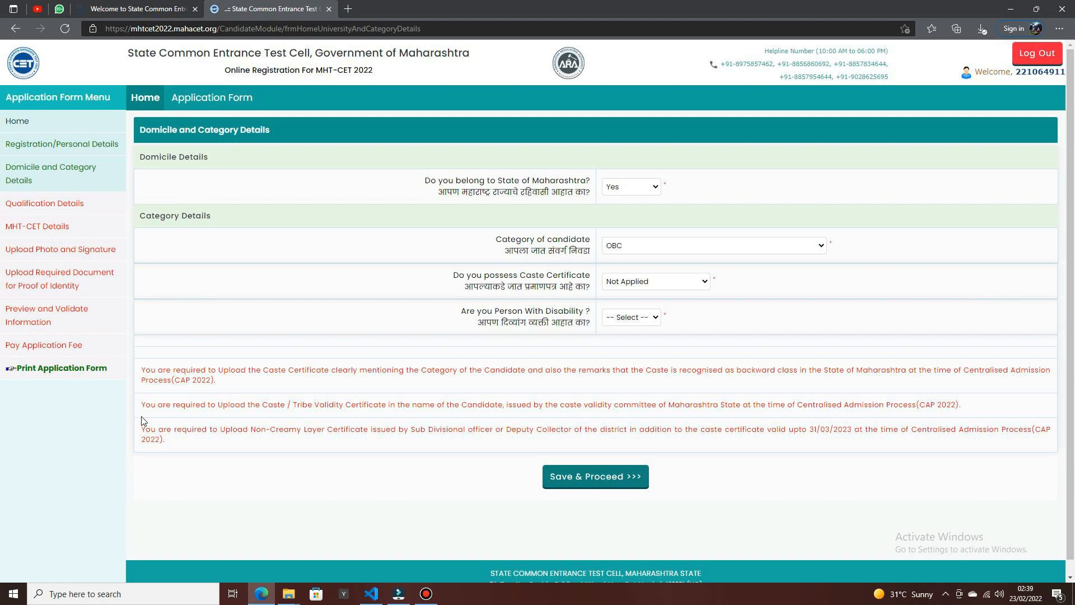
drag(144, 407, 968, 411)
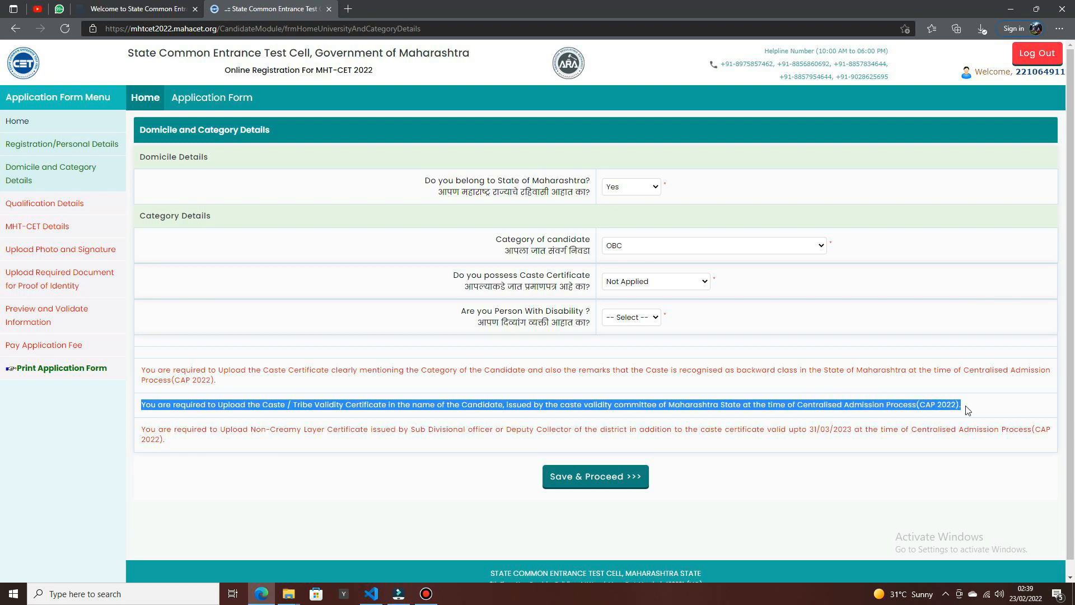
- Read the Non-Creamy Layer certificate upload note, review the category options and keep the candidate's category as OBC
drag(143, 431, 721, 455)
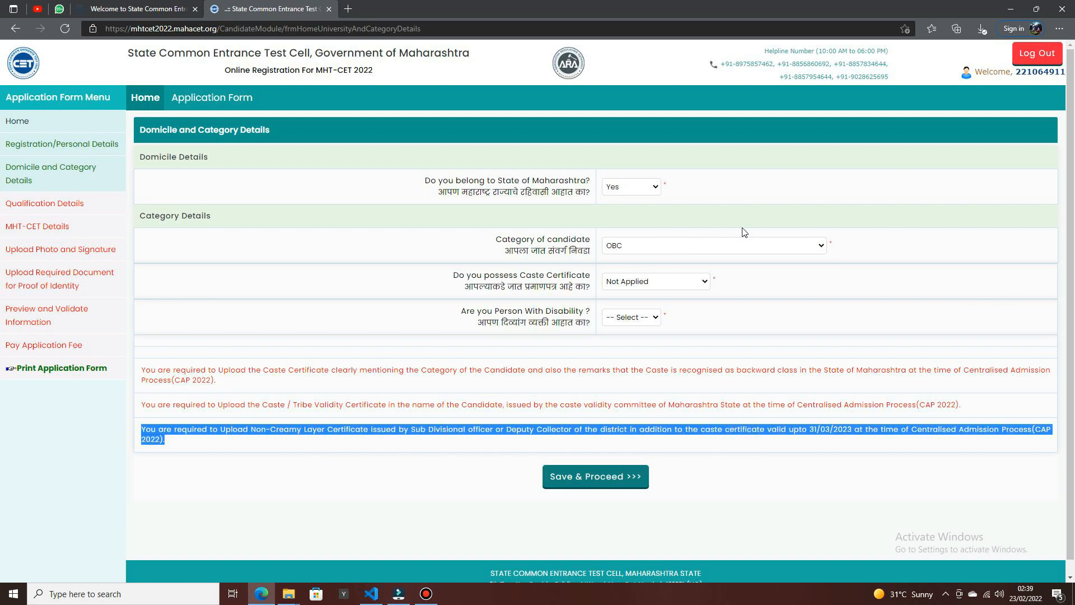
click(726, 249)
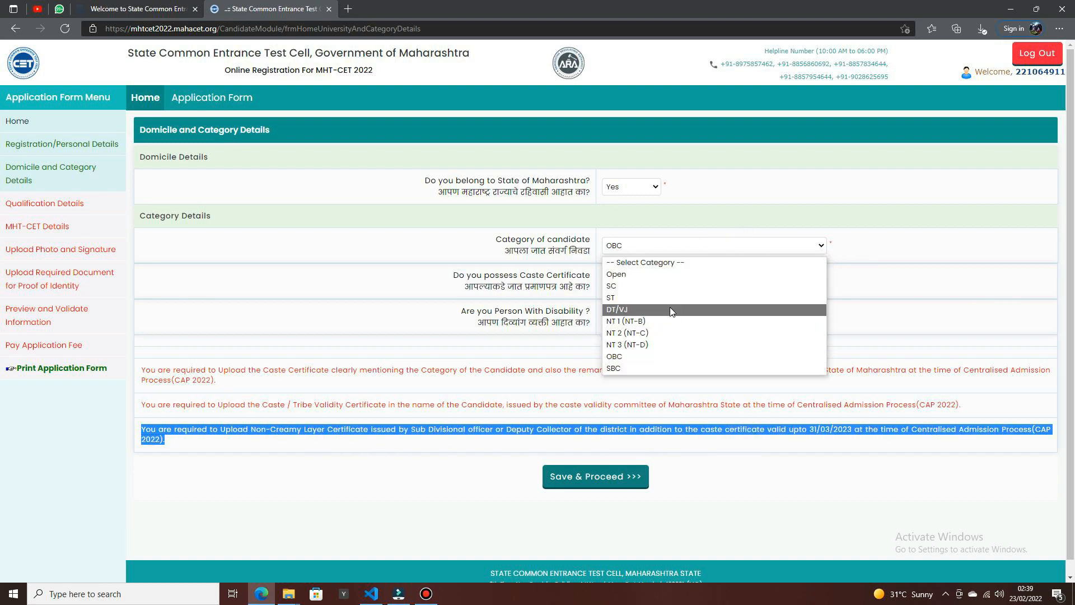
click(669, 356)
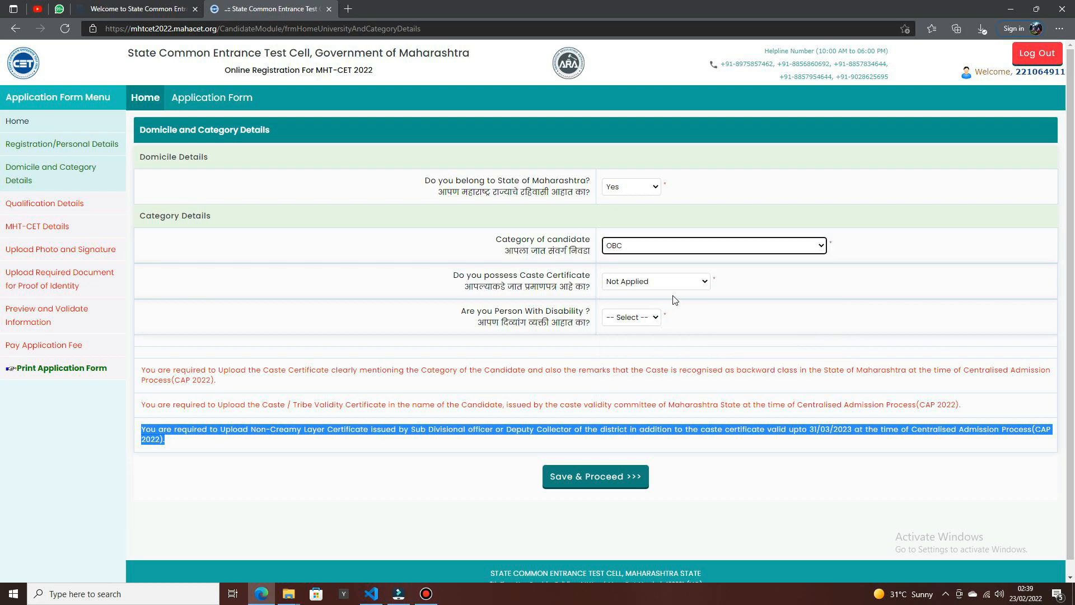
- Set the caste certificate, caste validity and Non-Creamy Layer certificate statuses to Available
click(681, 288)
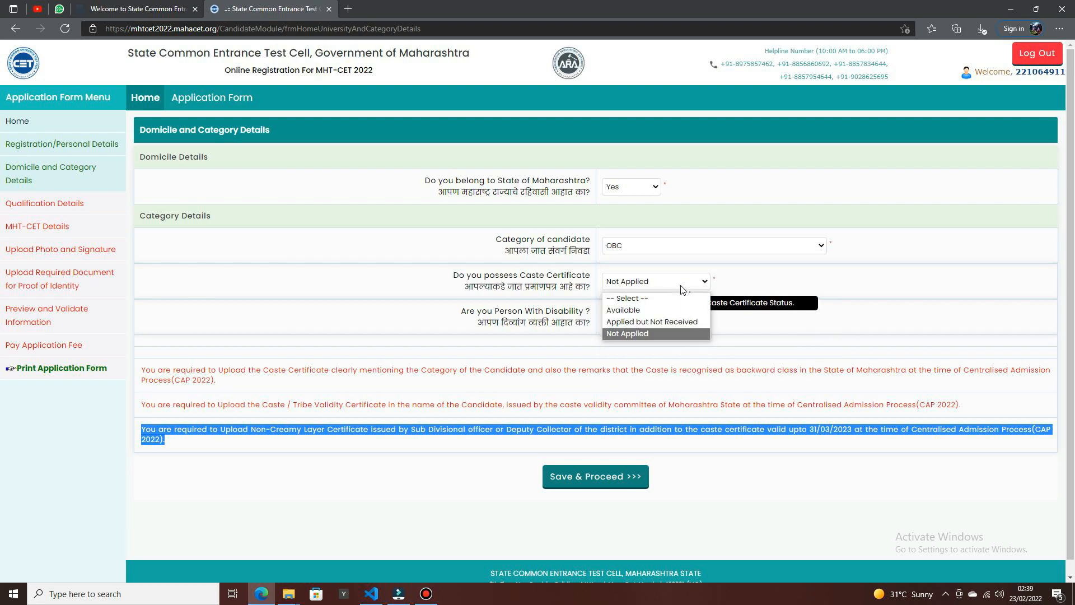
click(651, 311)
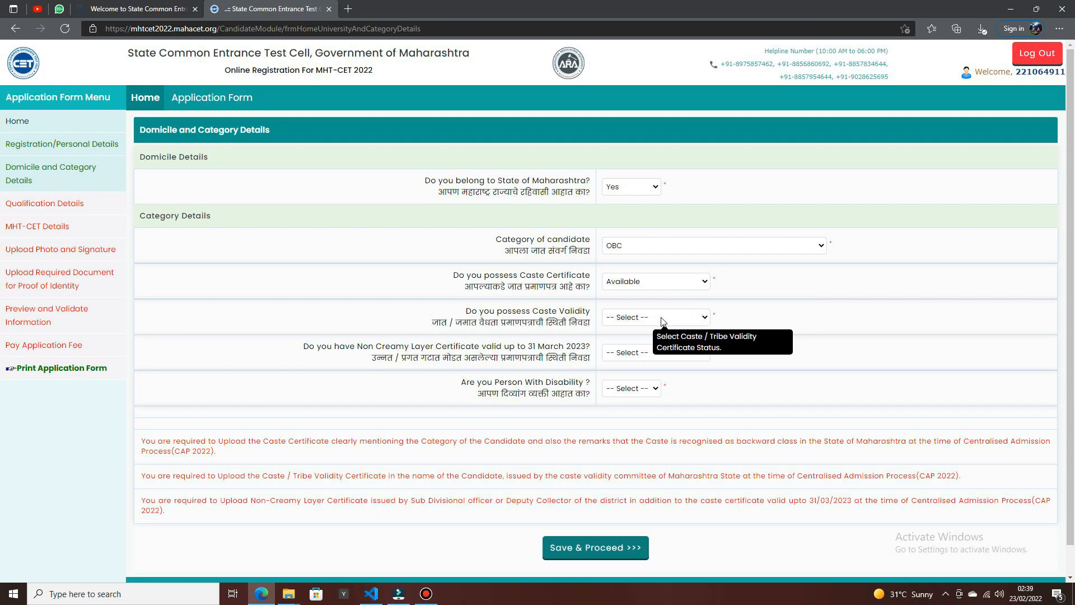
click(664, 320)
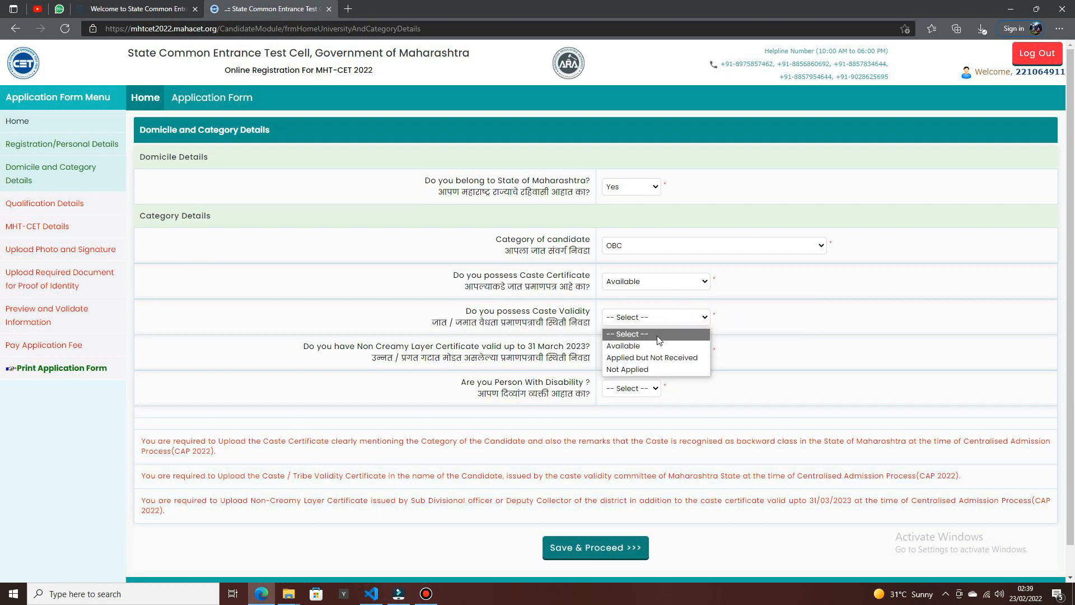
click(658, 346)
click(650, 352)
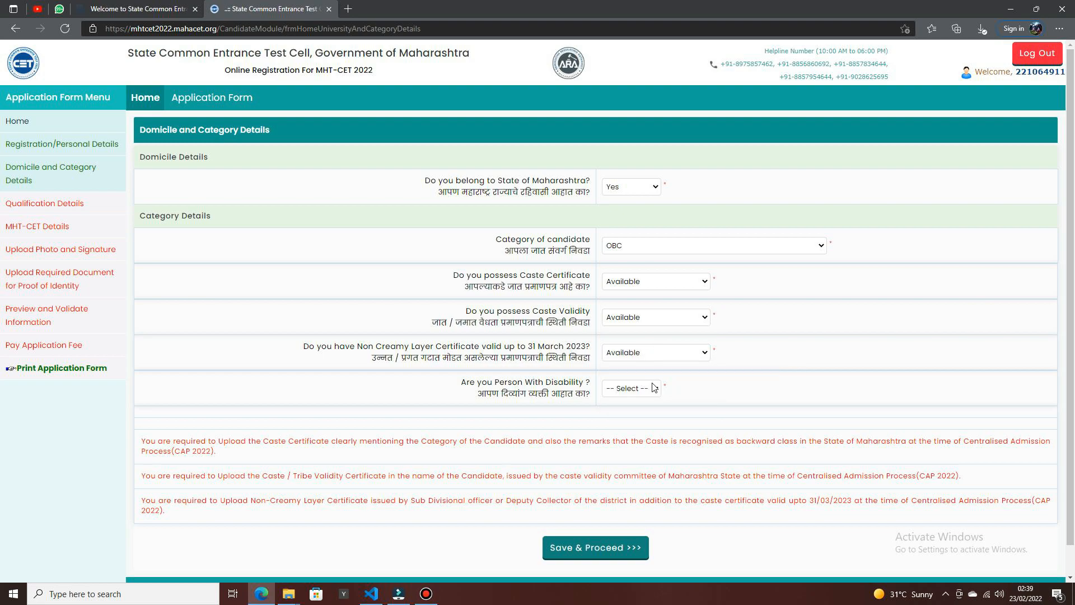
- Try the caste certificate status Applied but Not Received, inspect its receipt number and application date fields, and set the status to Not Applied
click(700, 286)
click(677, 321)
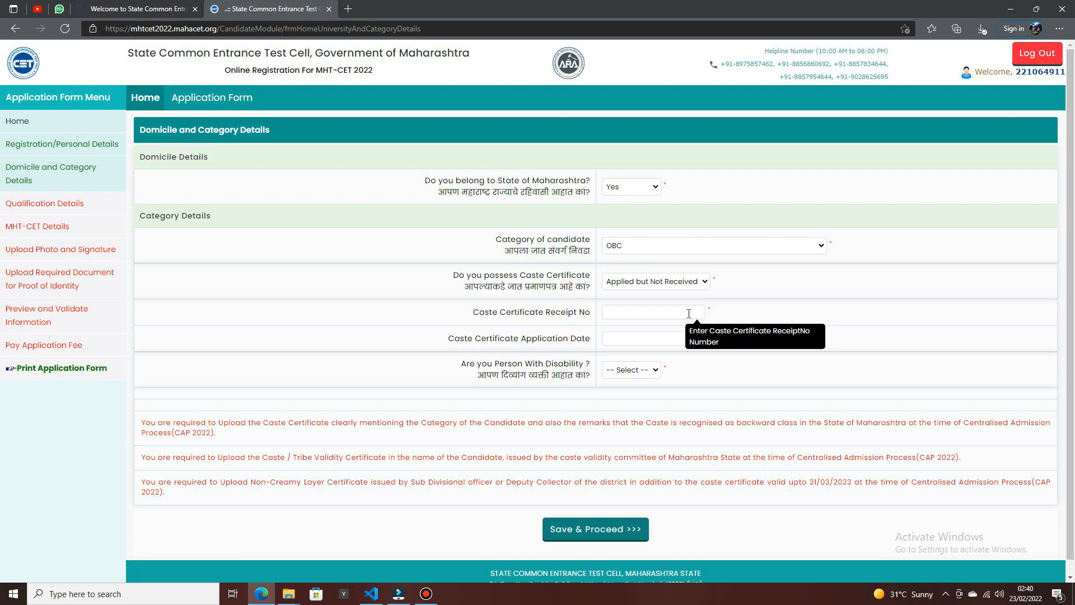
click(689, 314)
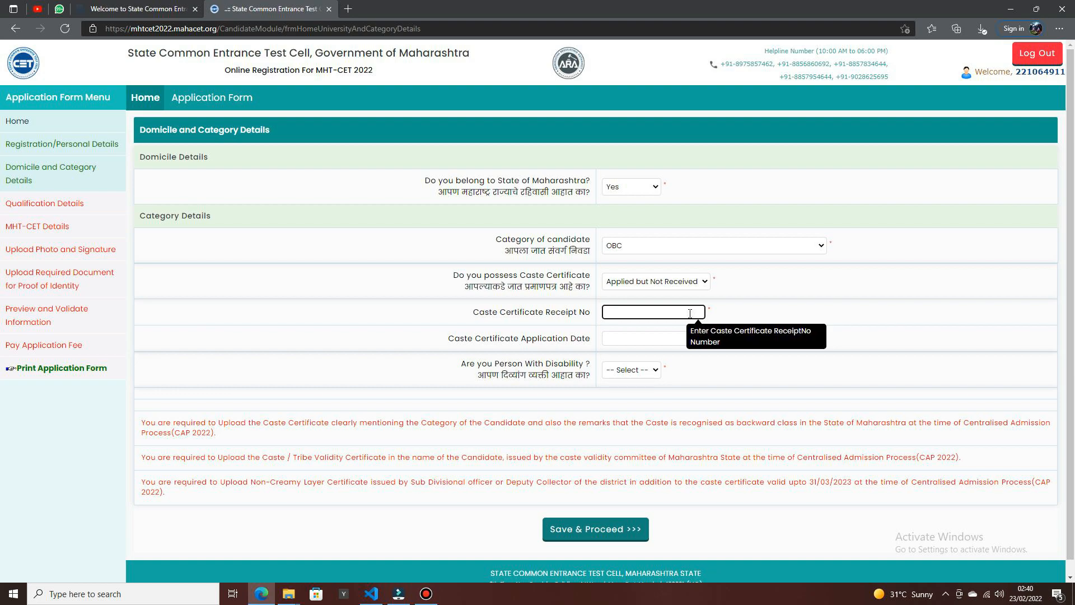
click(649, 337)
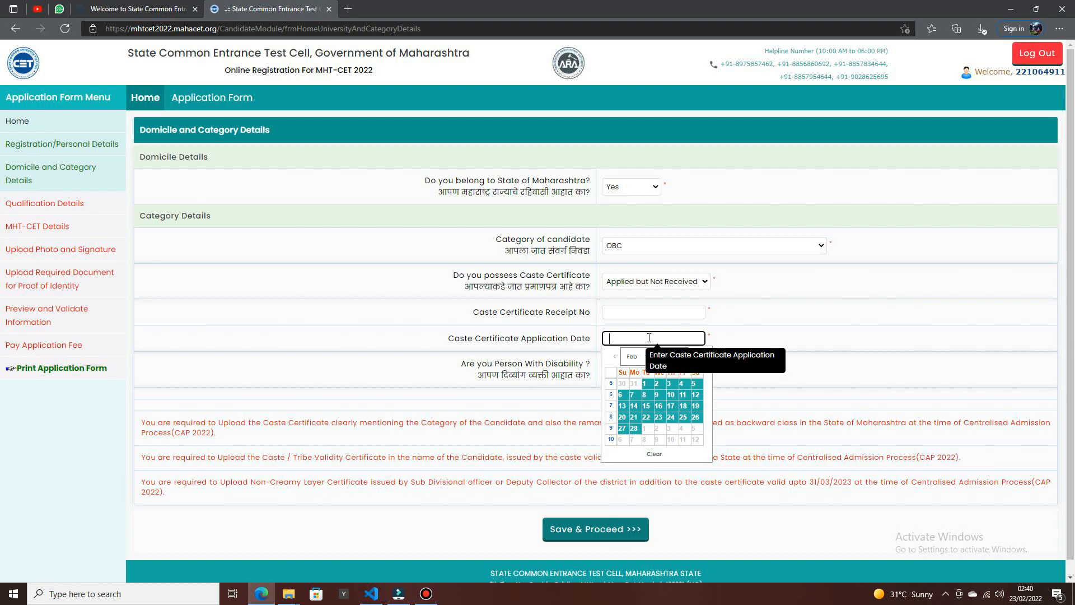
click(704, 283)
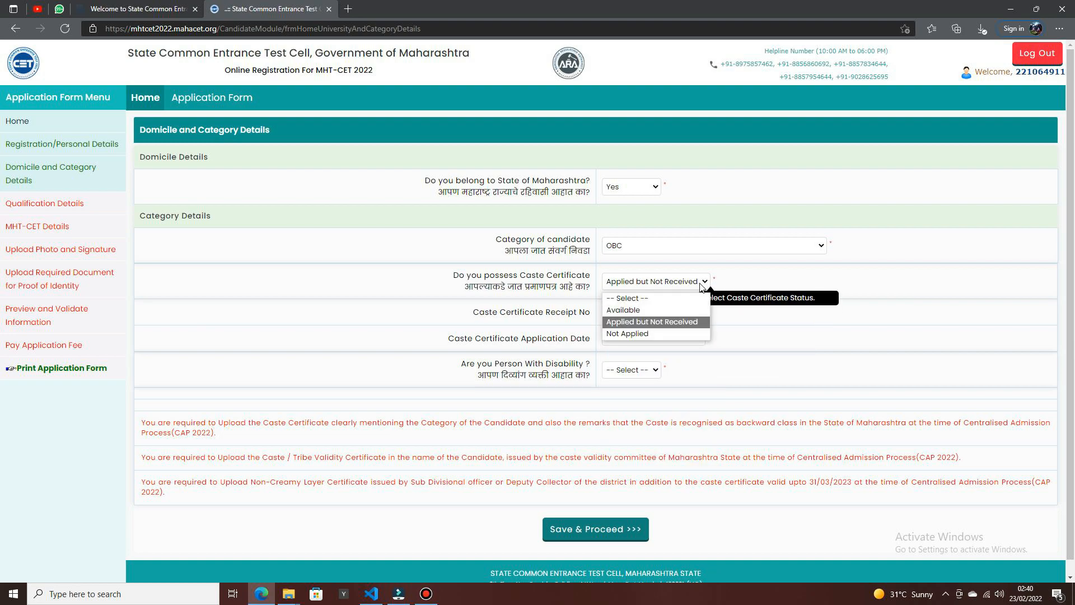
click(672, 335)
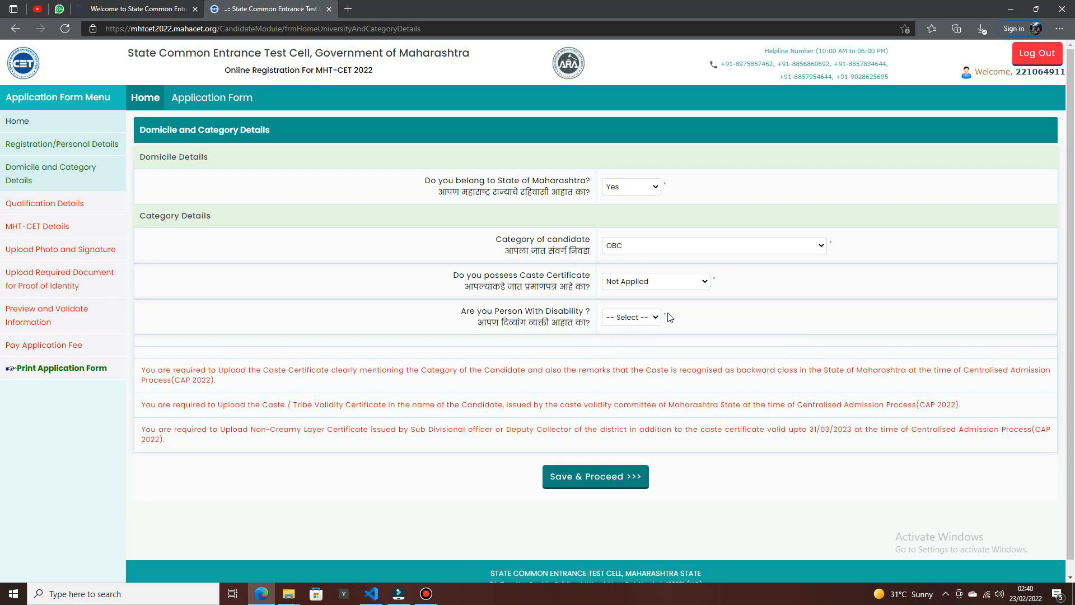
- Change the caste certificate status to Available, and mark the caste validity and Non-Creamy Layer certificates as Available too
click(699, 282)
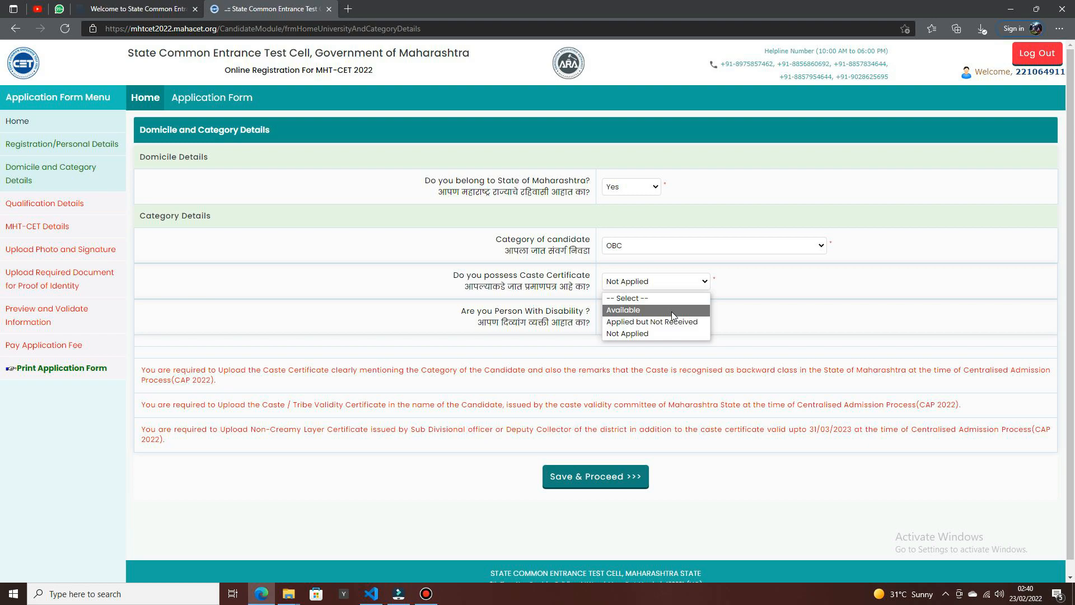
click(672, 310)
click(644, 322)
click(644, 322)
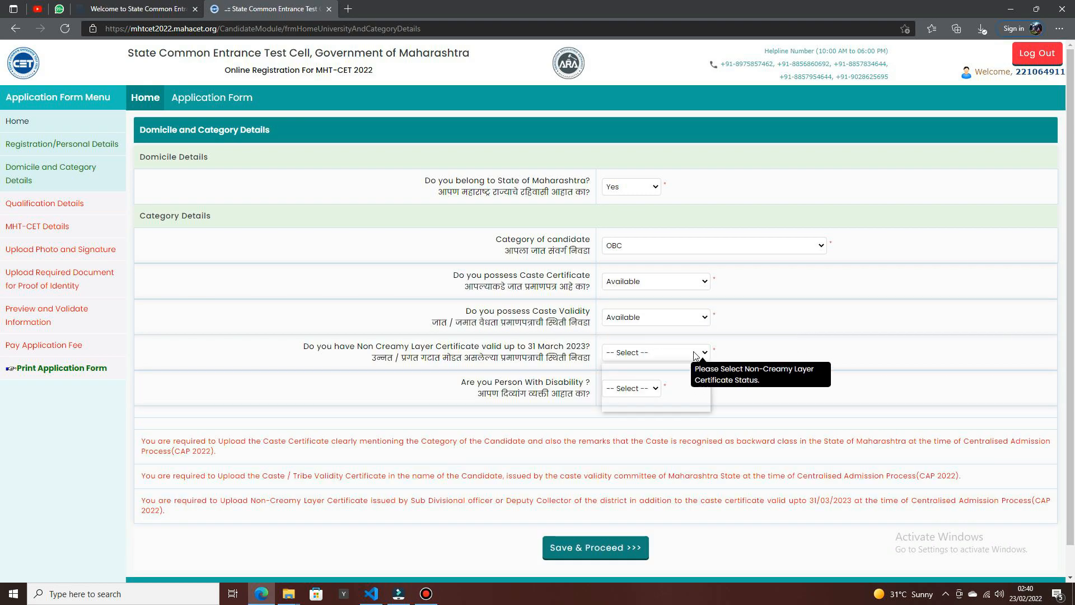
click(644, 353)
click(670, 379)
- Try both answers to the Person With Disability question and, with Yes, examine the disability type and scribe options
click(645, 390)
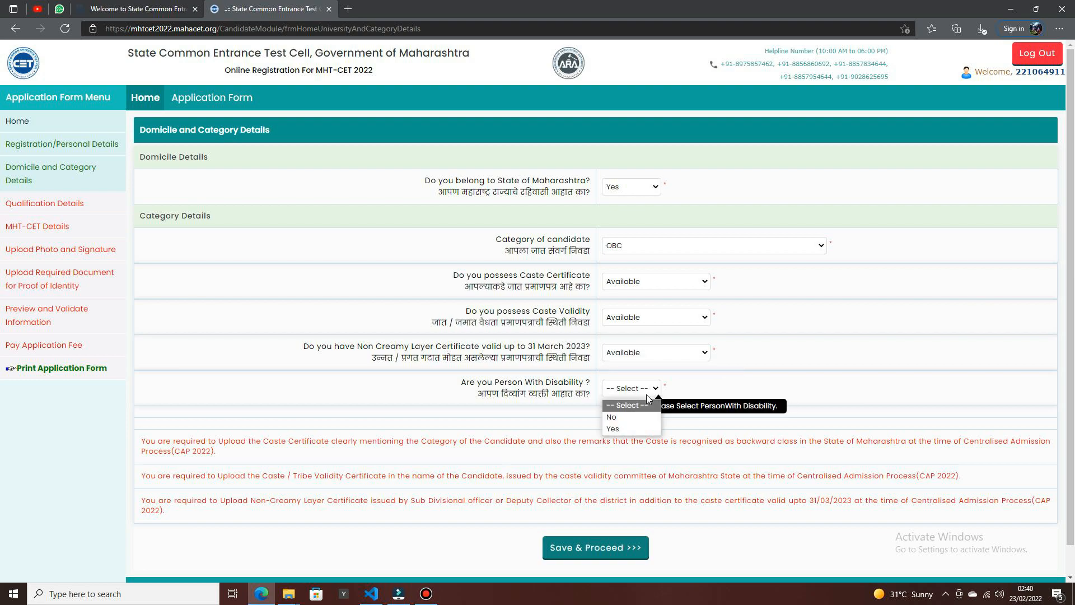
click(636, 423)
click(635, 390)
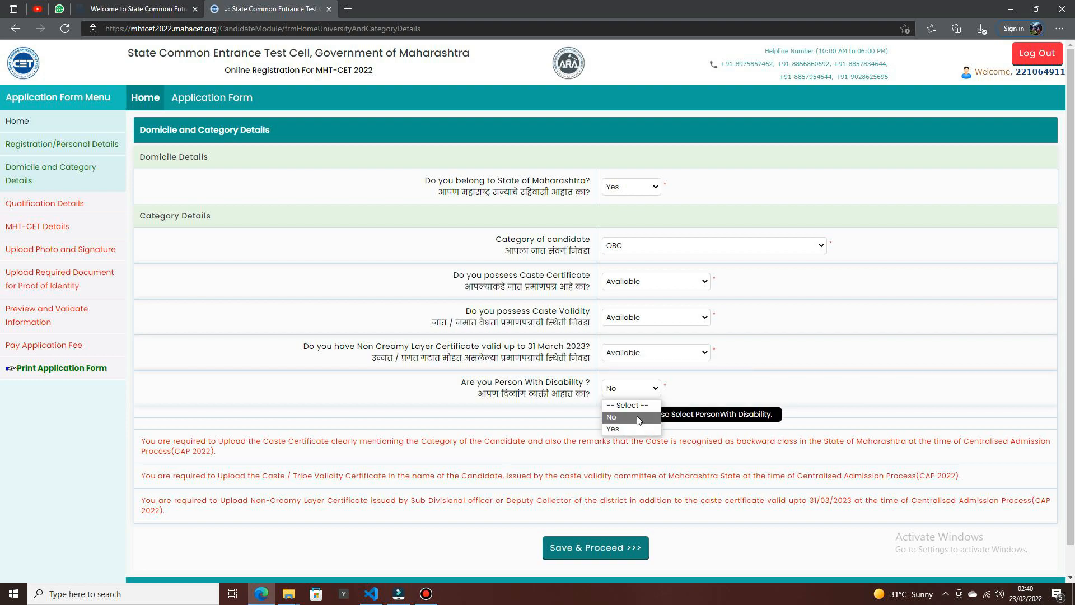
click(635, 428)
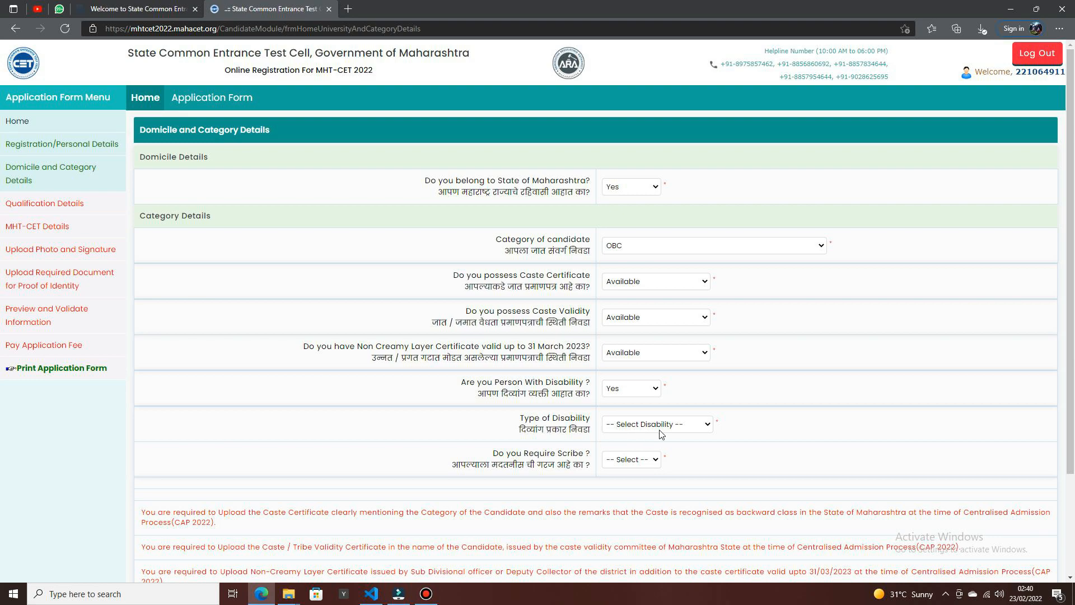
click(645, 428)
scroll(641, 297, down, 1)
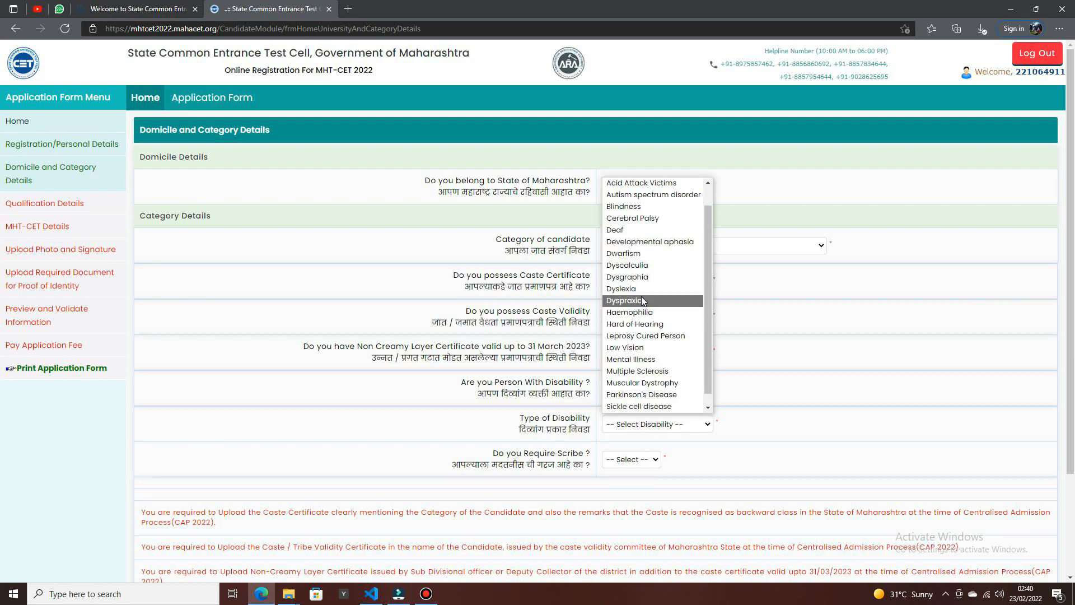
click(626, 462)
click(627, 461)
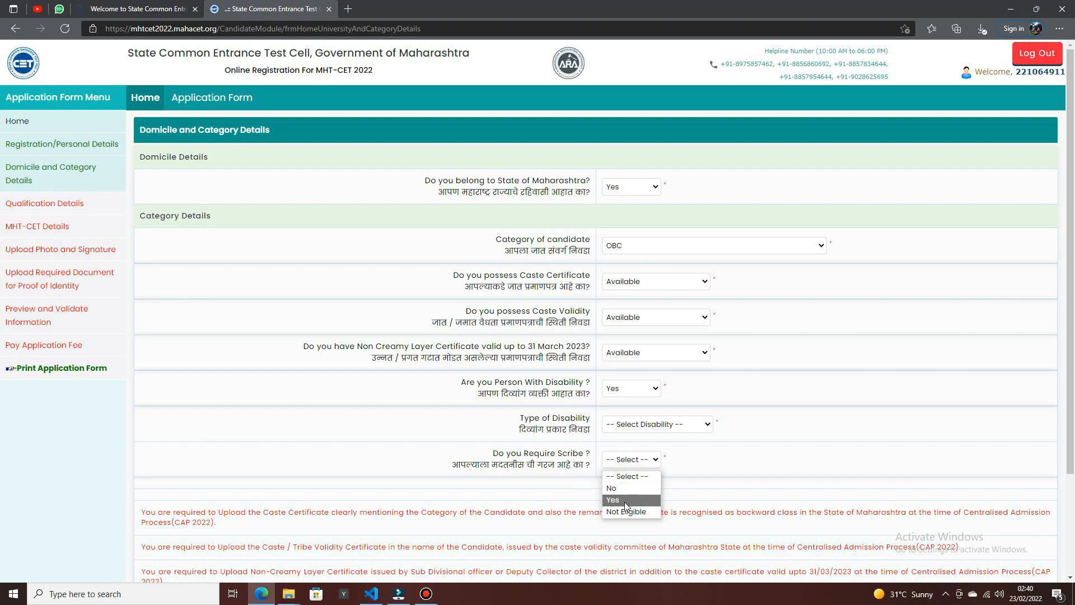
- Answer No to Person With Disability and save the domicile and category details
click(648, 389)
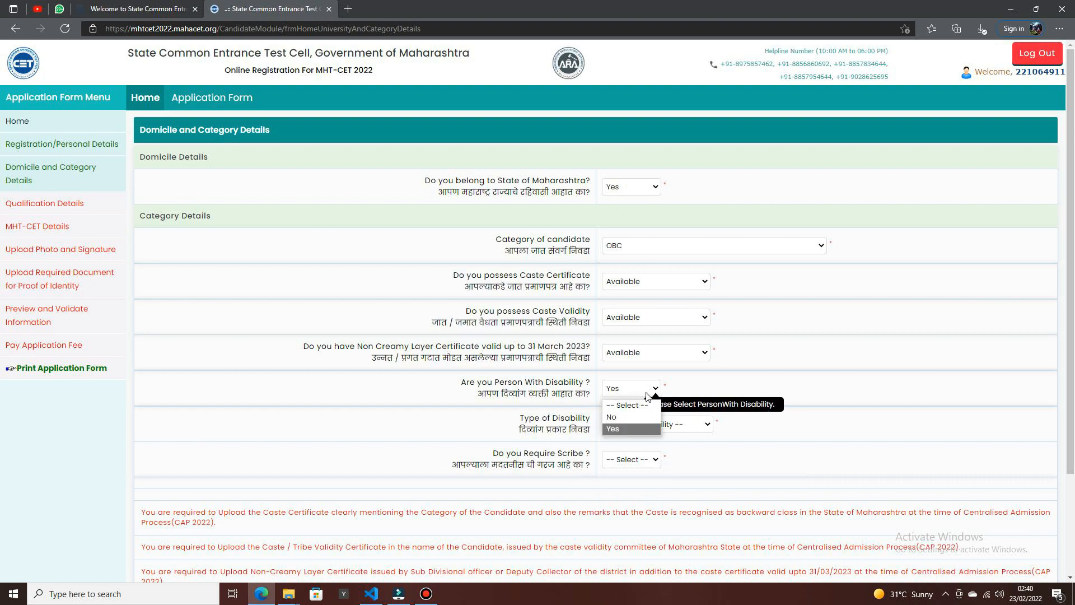
click(643, 415)
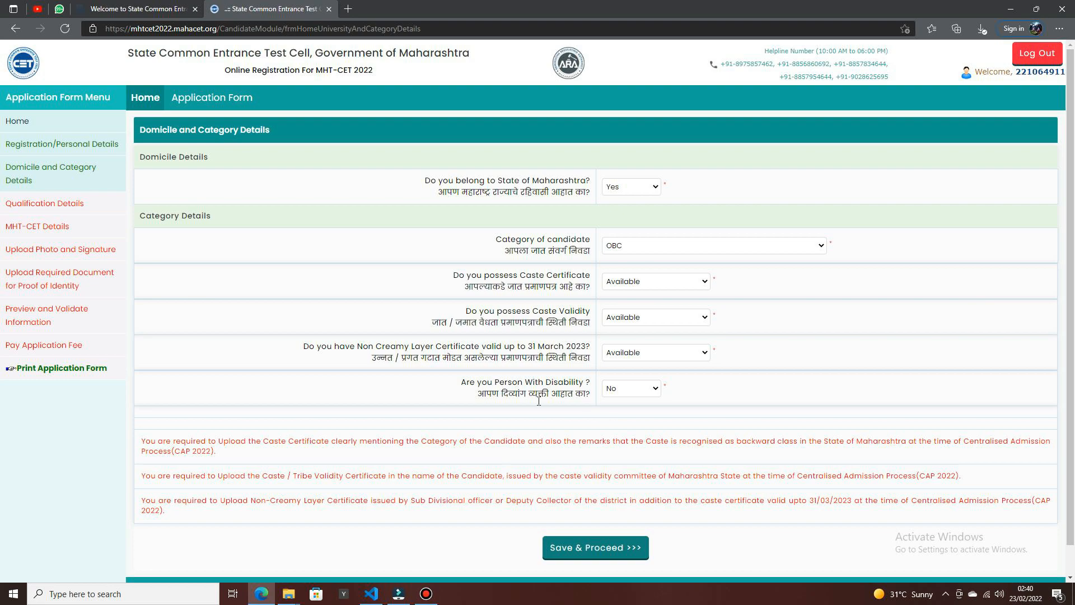
scroll(523, 460, down, 1)
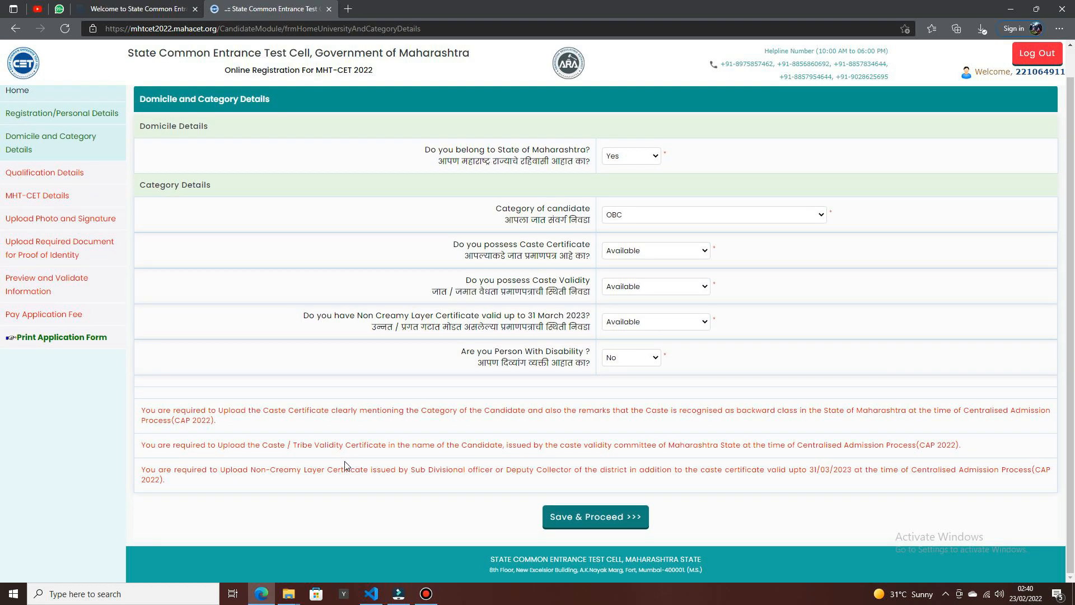
click(591, 515)
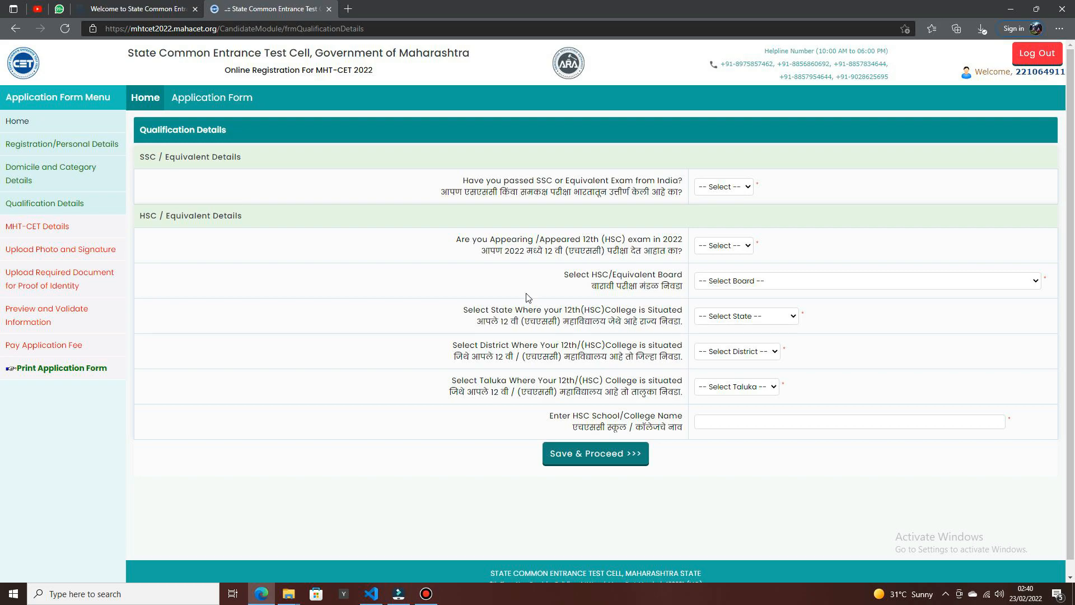
- Complete the SSC and HSC qualification details, entering YC college karad as the HSC college name, and save them
click(738, 188)
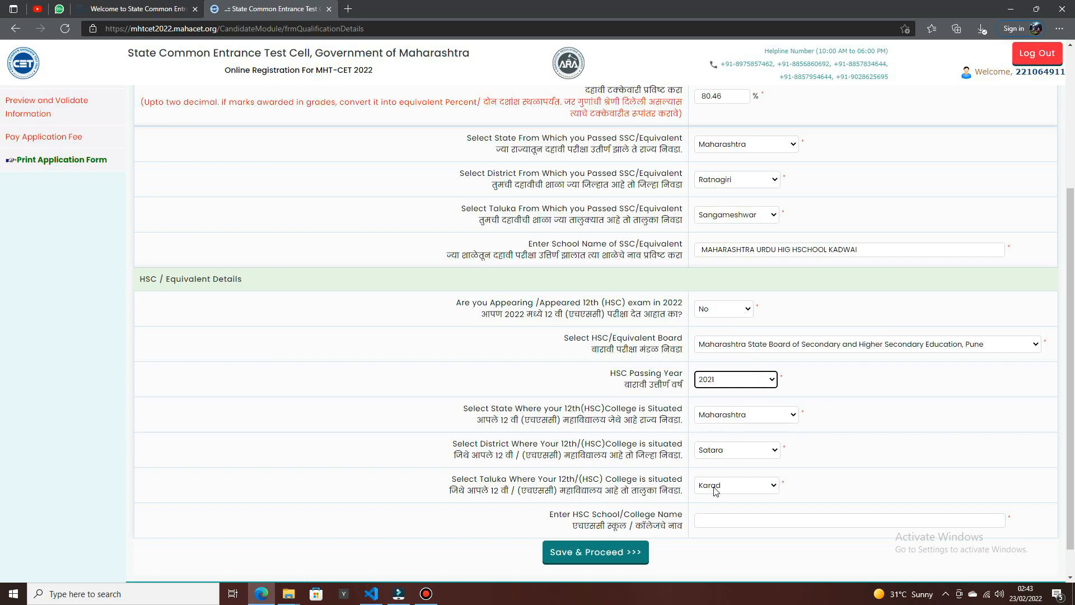
click(718, 518)
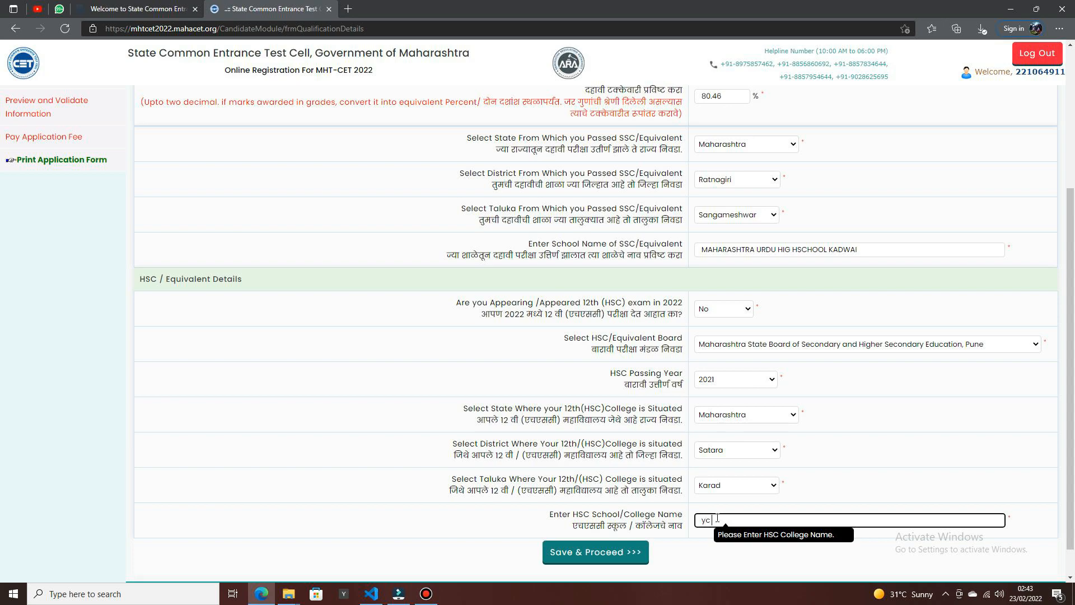
key(BackSpace)
key(BackSpace)
text(YC college karad)
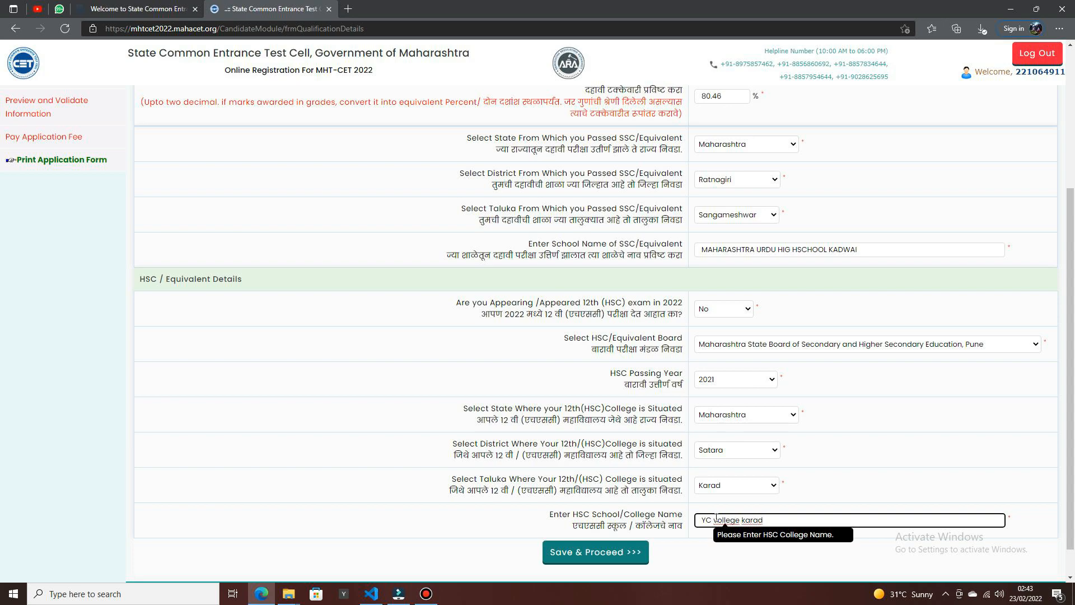
click(603, 553)
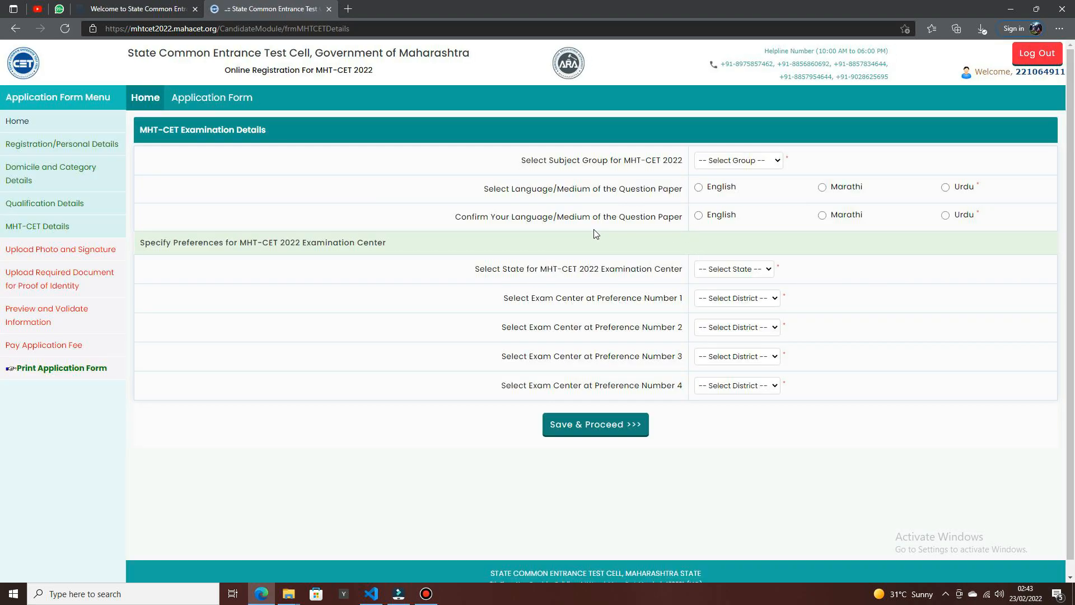
- Set the MHT-CET 2022 subject group to PCM and the question paper language to English, dismissing the language alert
click(760, 162)
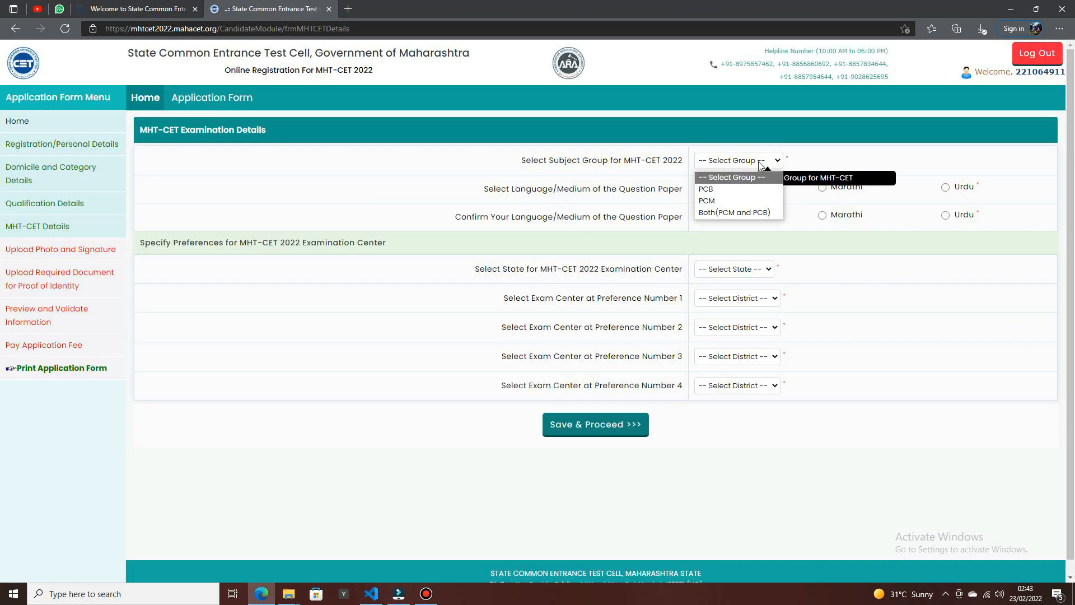
click(716, 200)
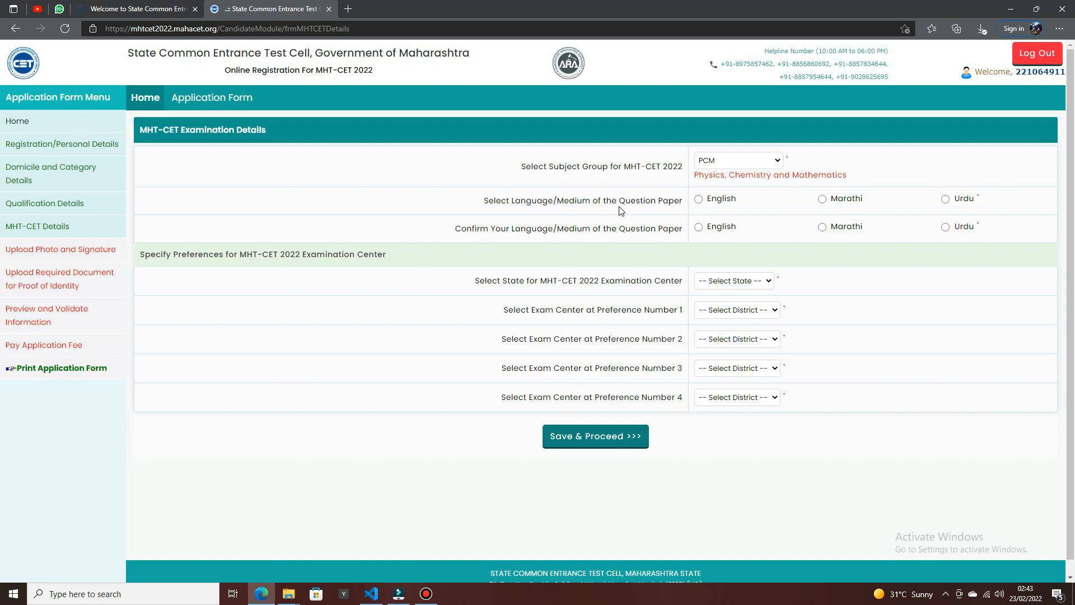
click(699, 199)
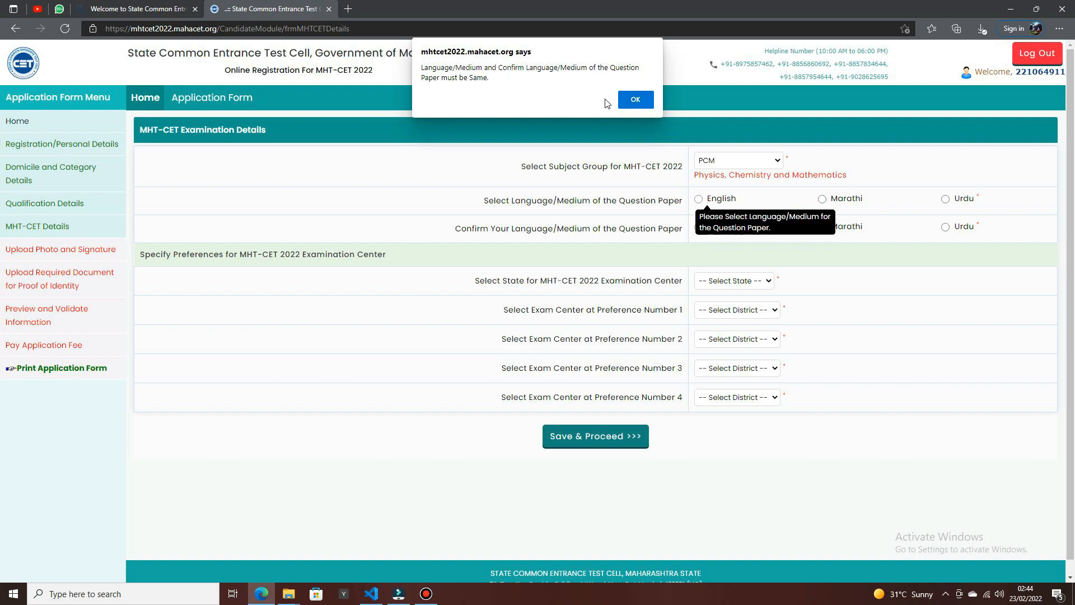
click(635, 101)
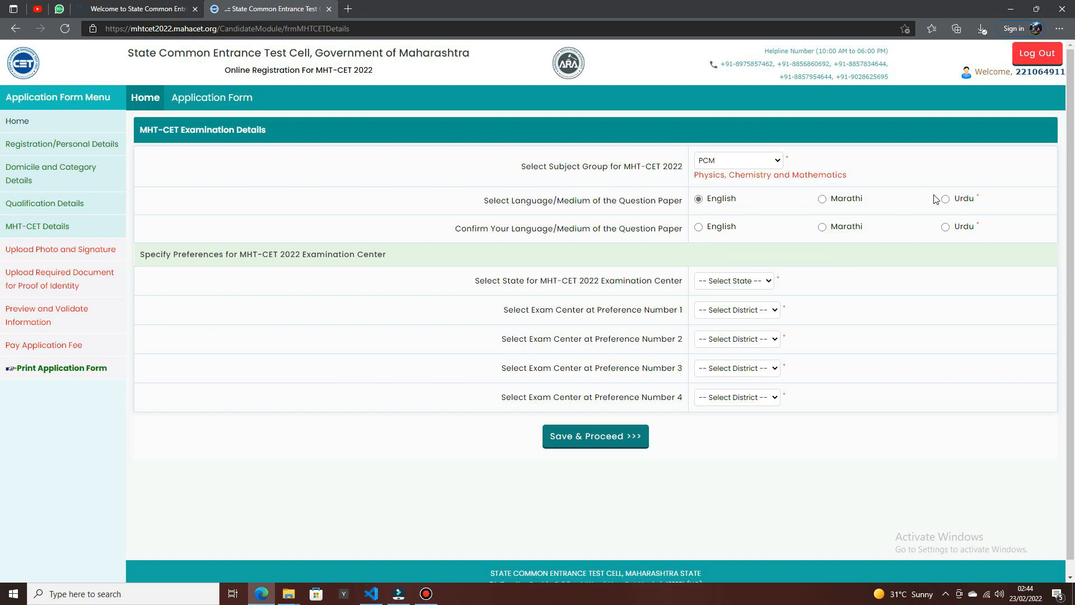
- Try Marathi as the confirmed question paper language, dismiss the alert, and confirm English instead
click(822, 228)
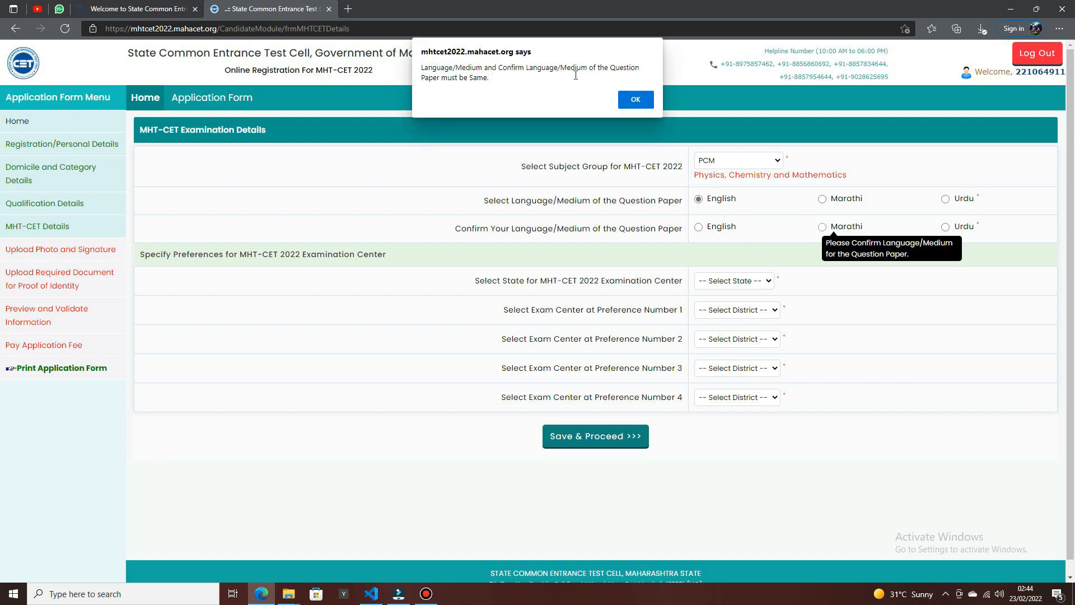
click(631, 102)
click(699, 228)
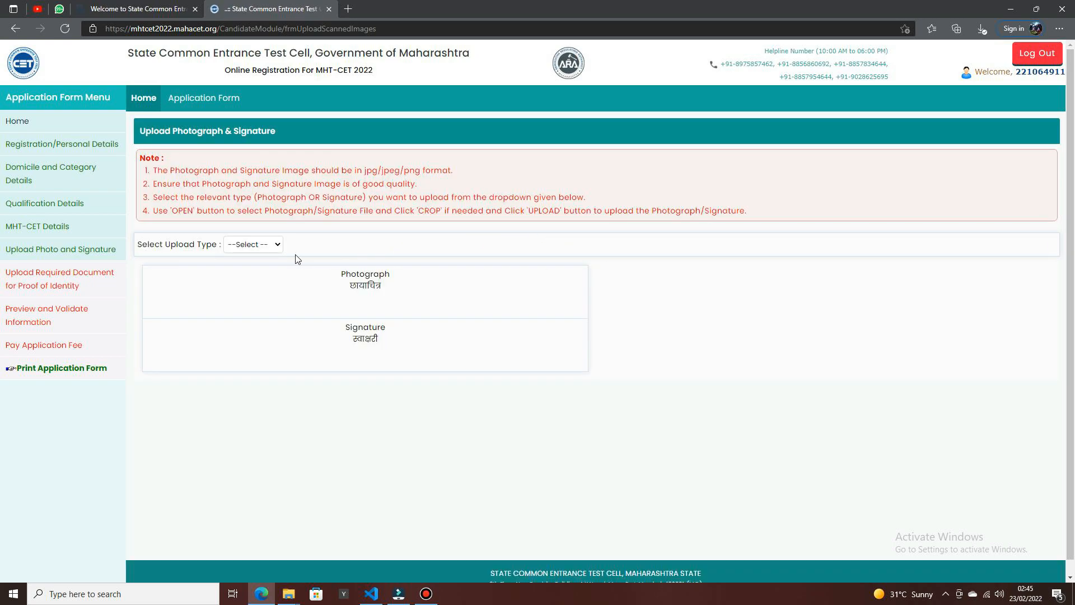
- Upload the second listed WhatsApp image from Downloads as the candidate's Photograph
click(275, 246)
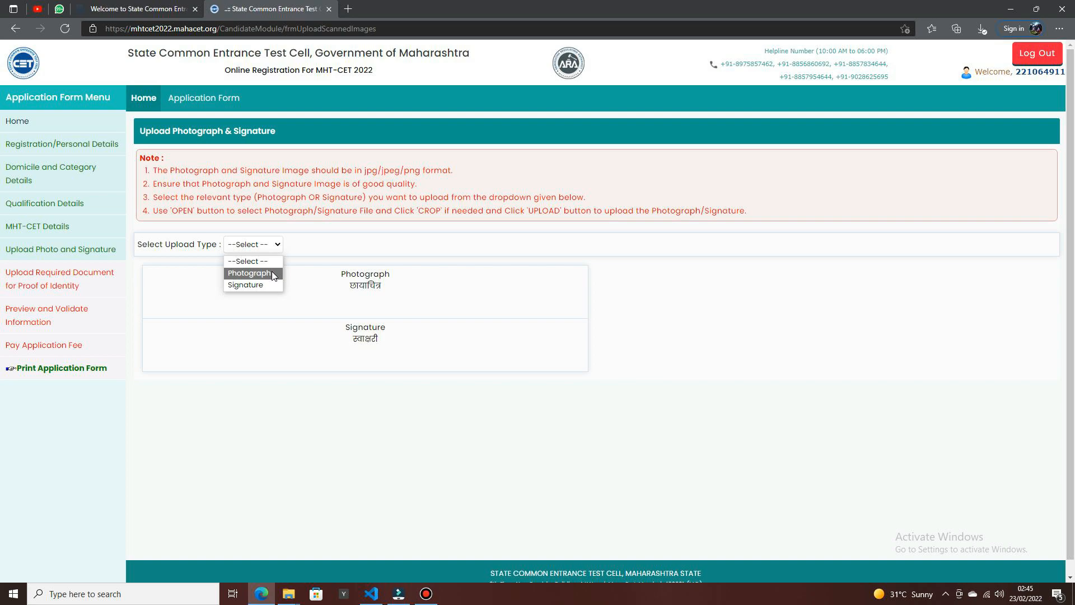
click(273, 274)
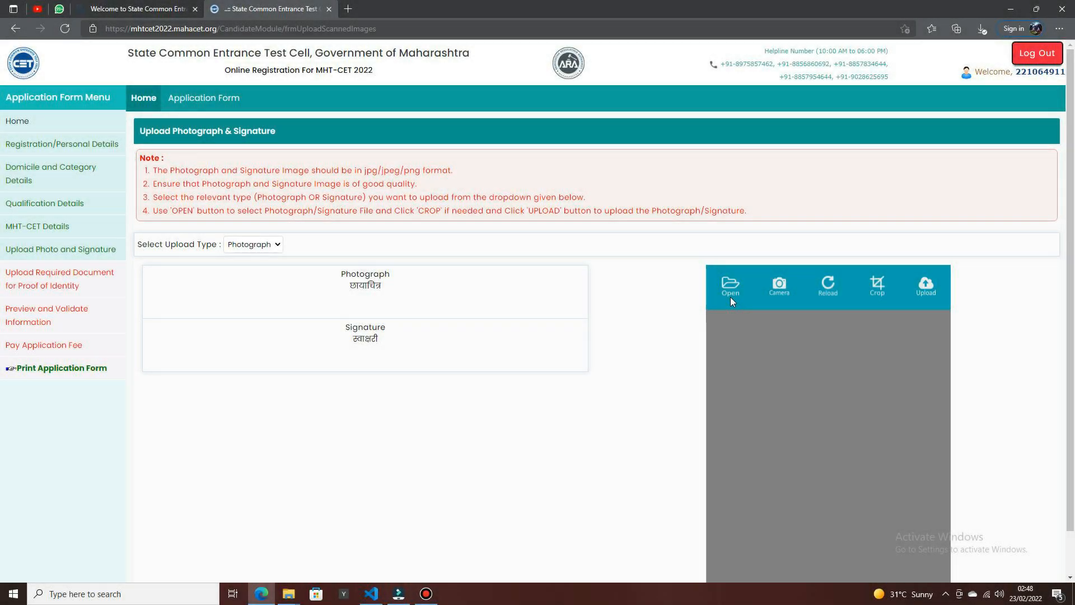
click(731, 289)
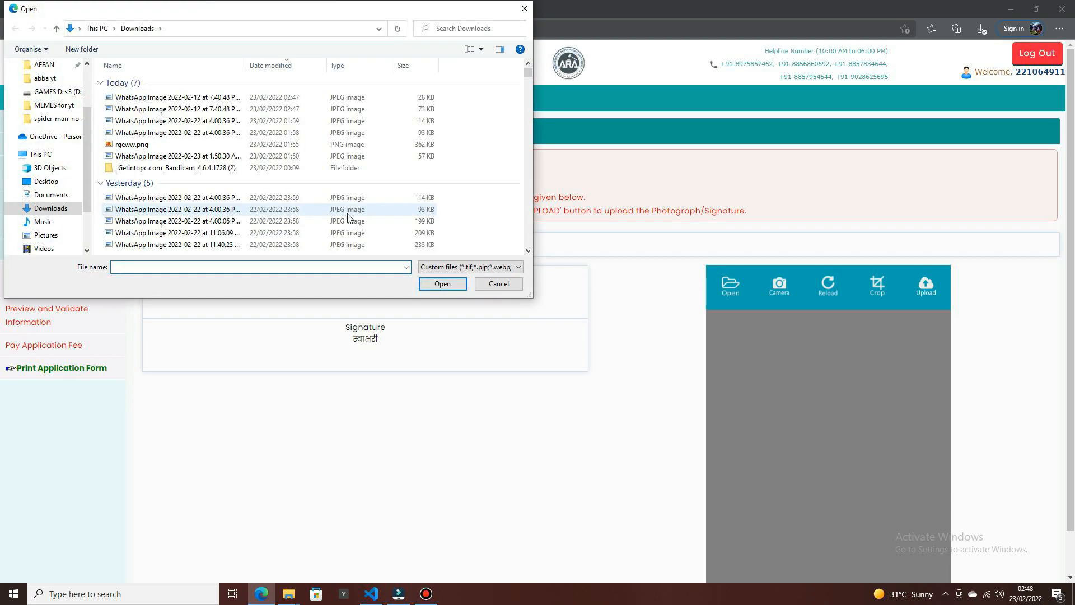
click(154, 109)
click(466, 285)
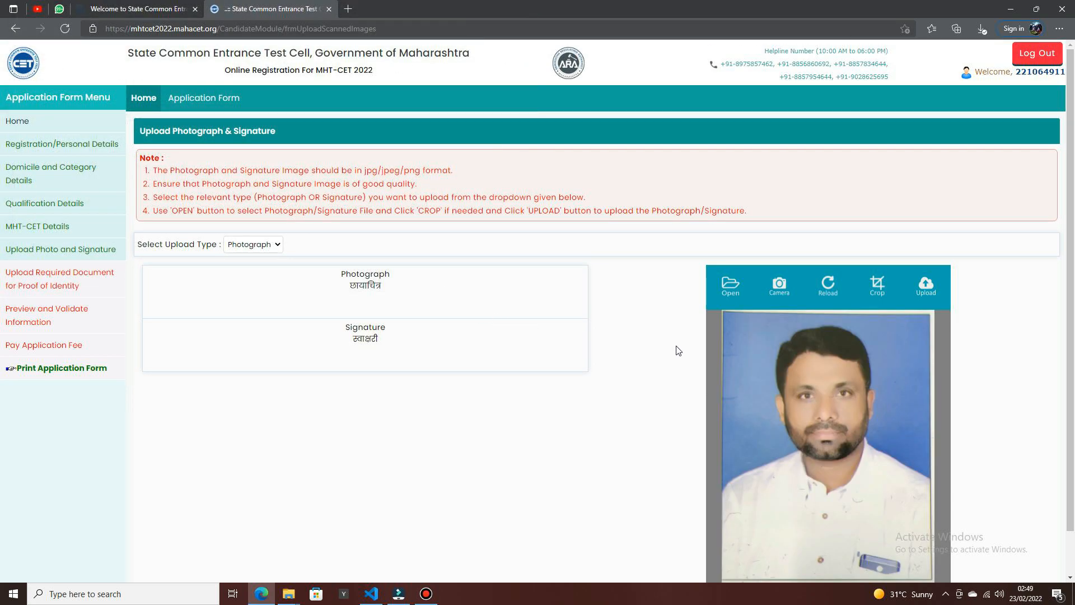
scroll(794, 402, down, 1)
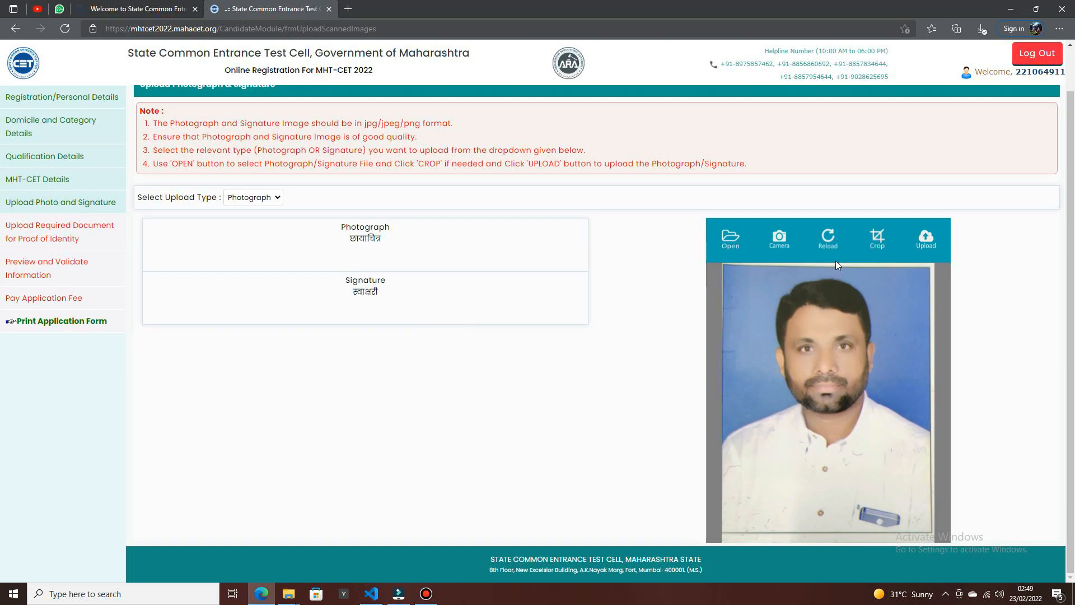
click(923, 246)
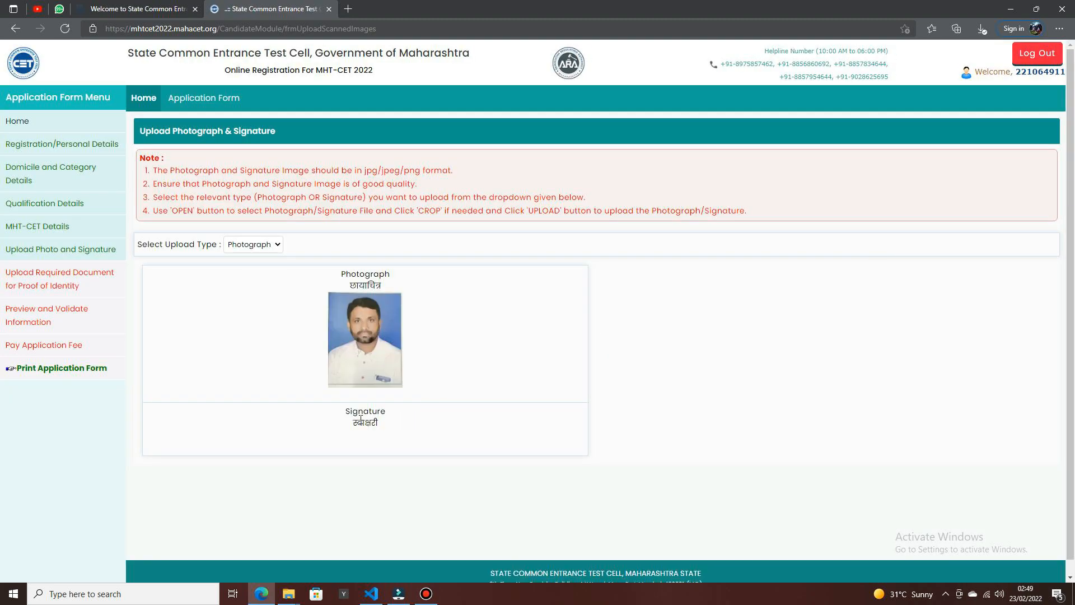
- Upload the first listed WhatsApp image from Downloads as the Signature, and save the photograph and signature section
click(274, 245)
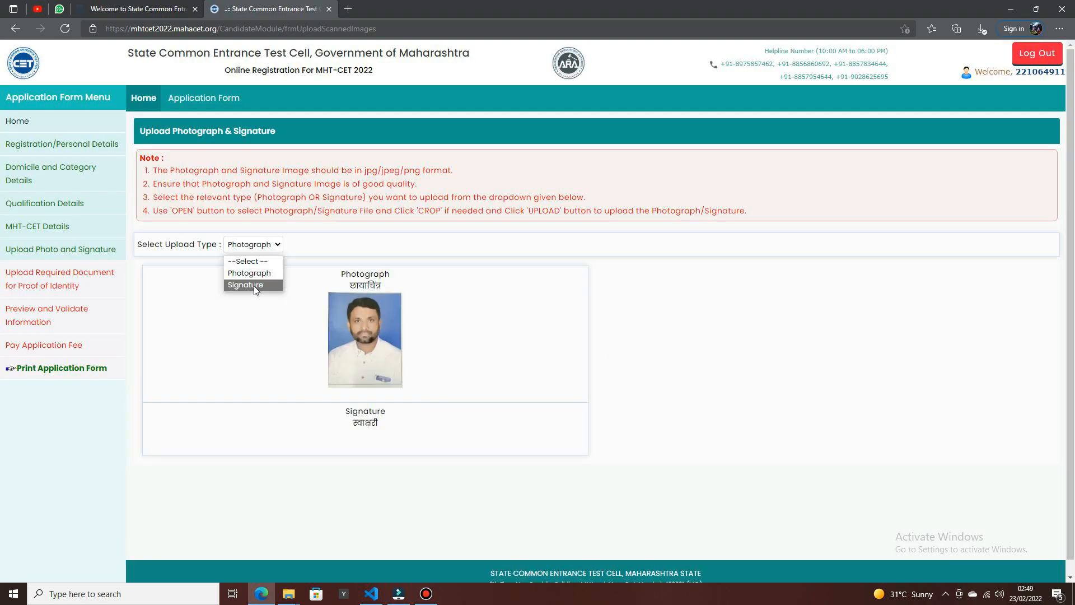
click(254, 285)
click(734, 292)
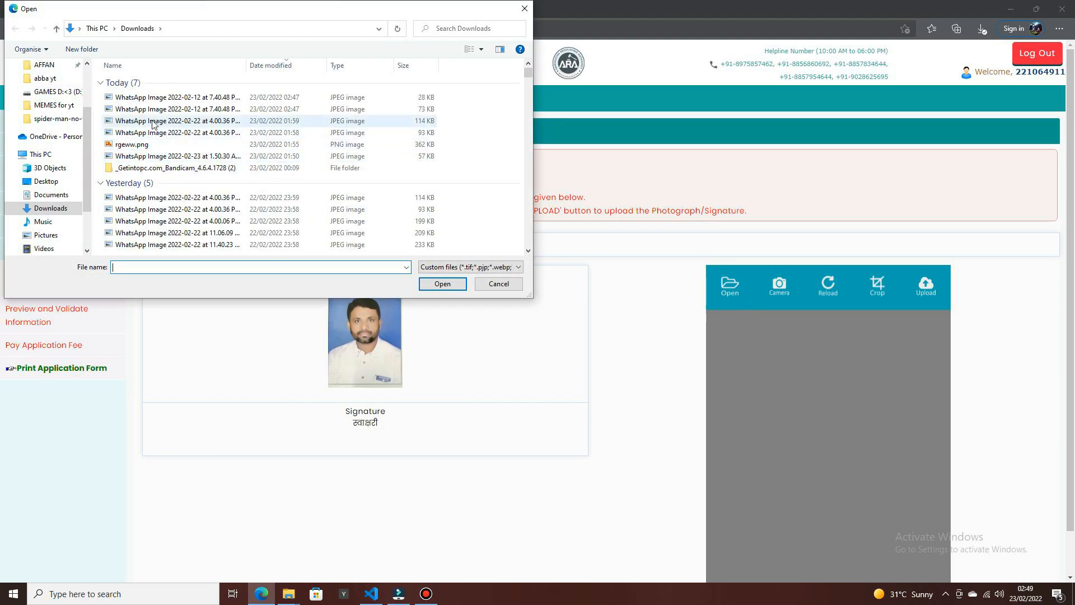
click(175, 100)
click(441, 285)
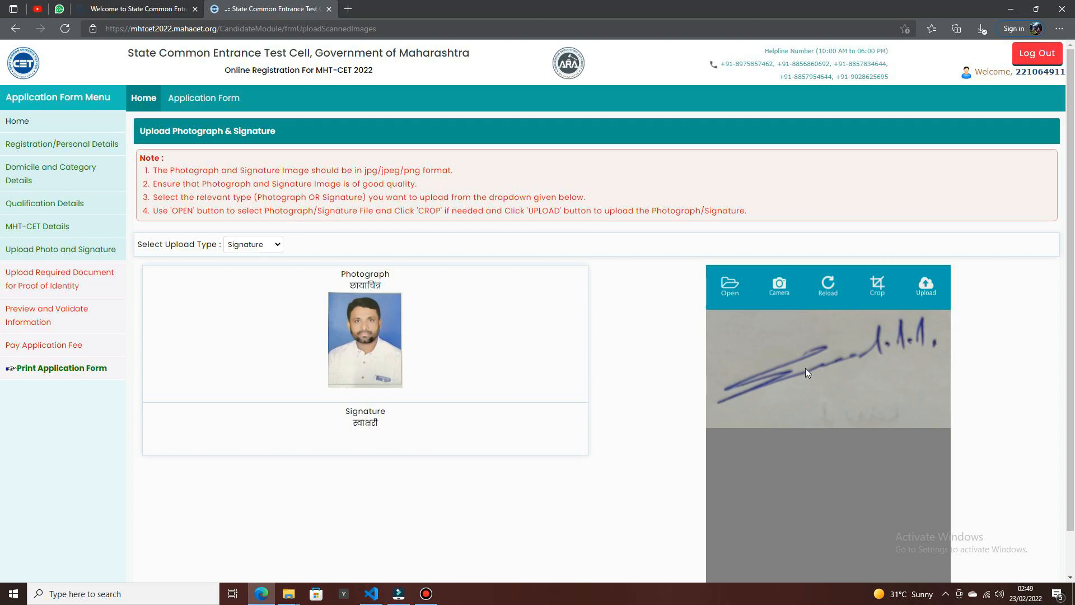
click(927, 284)
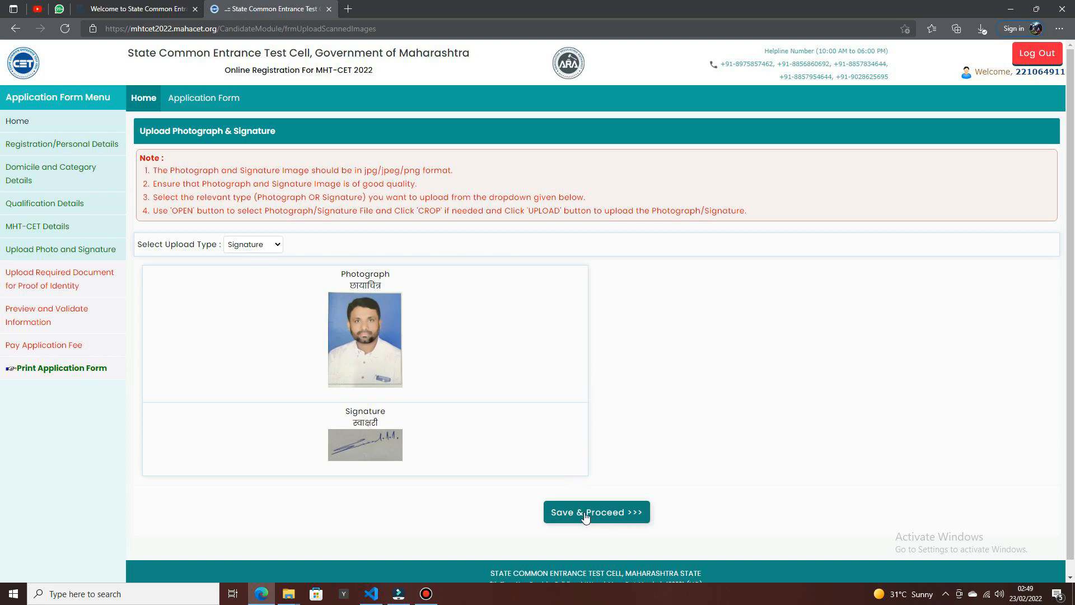
click(584, 512)
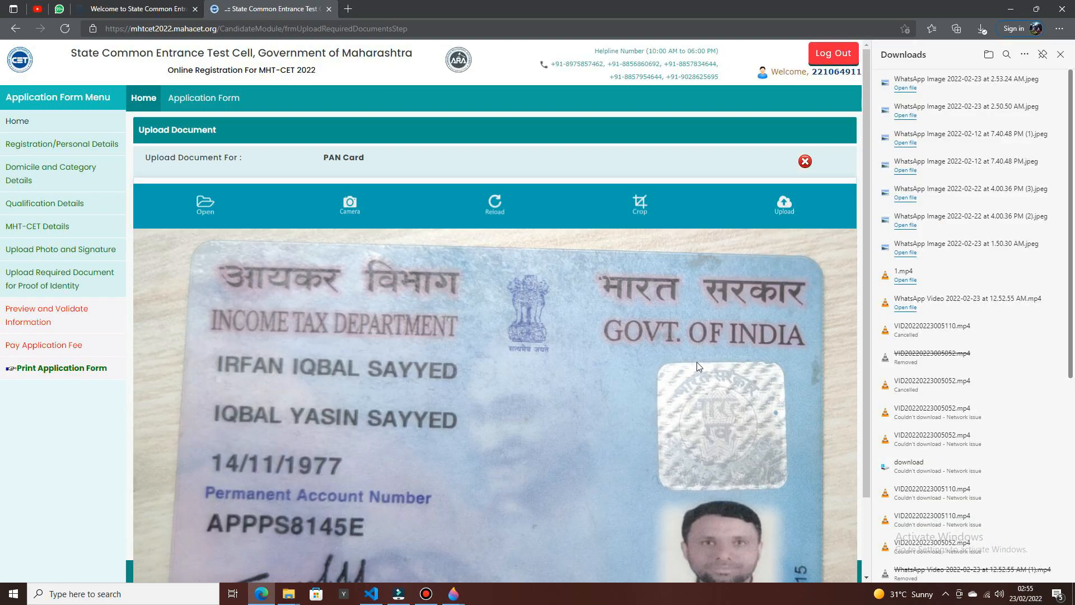
- Upload the PAN Card image as proof of identity and save the document section
scroll(698, 367, down, 2)
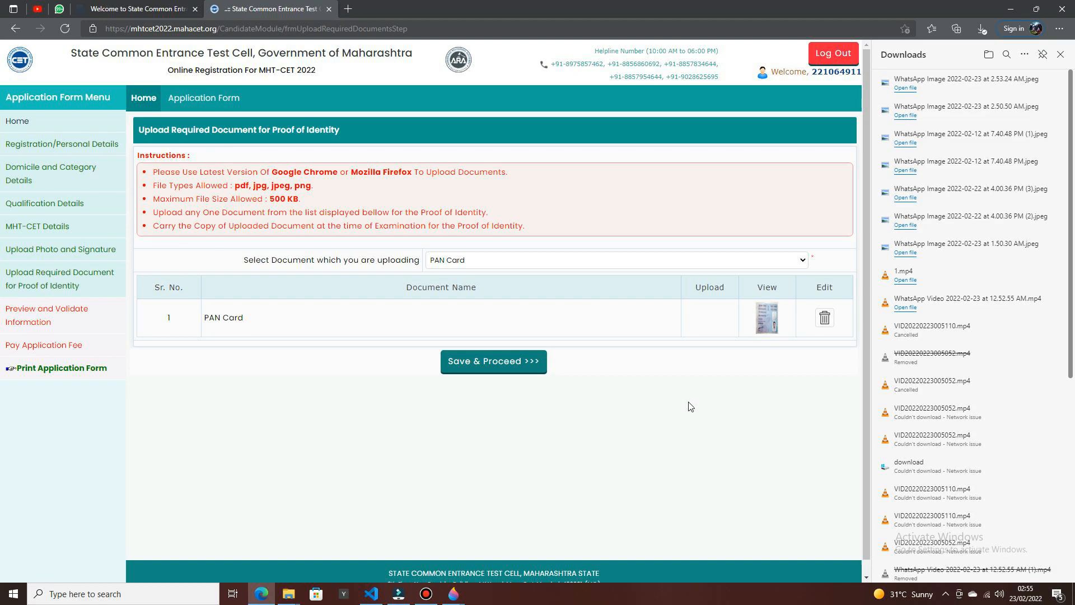
click(518, 364)
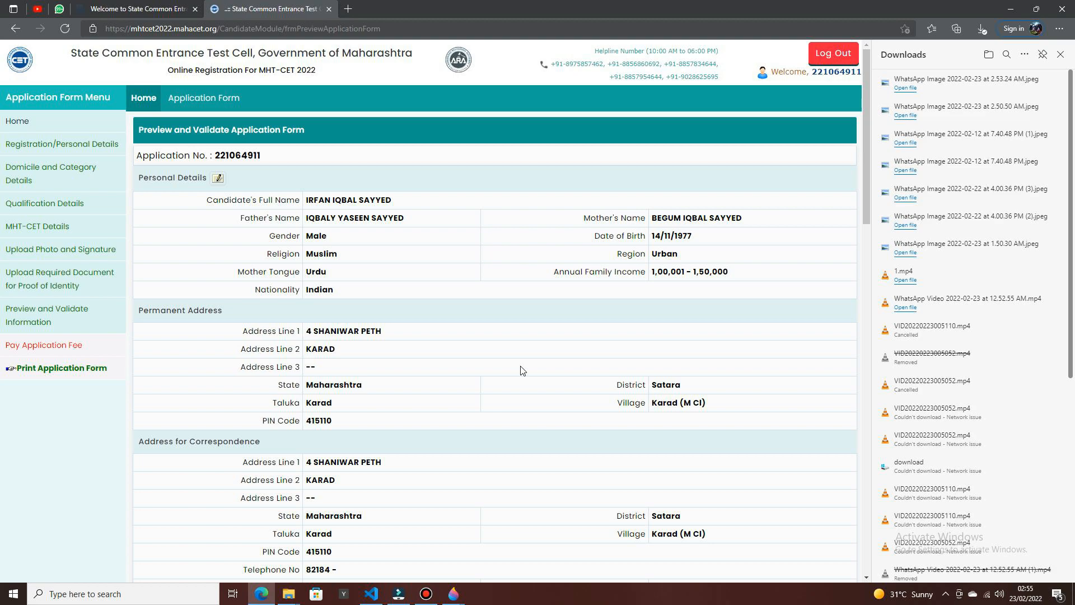
- Review the application form preview, accept the important instructions, and confirm proceeding to payment
scroll(521, 370, down, 6)
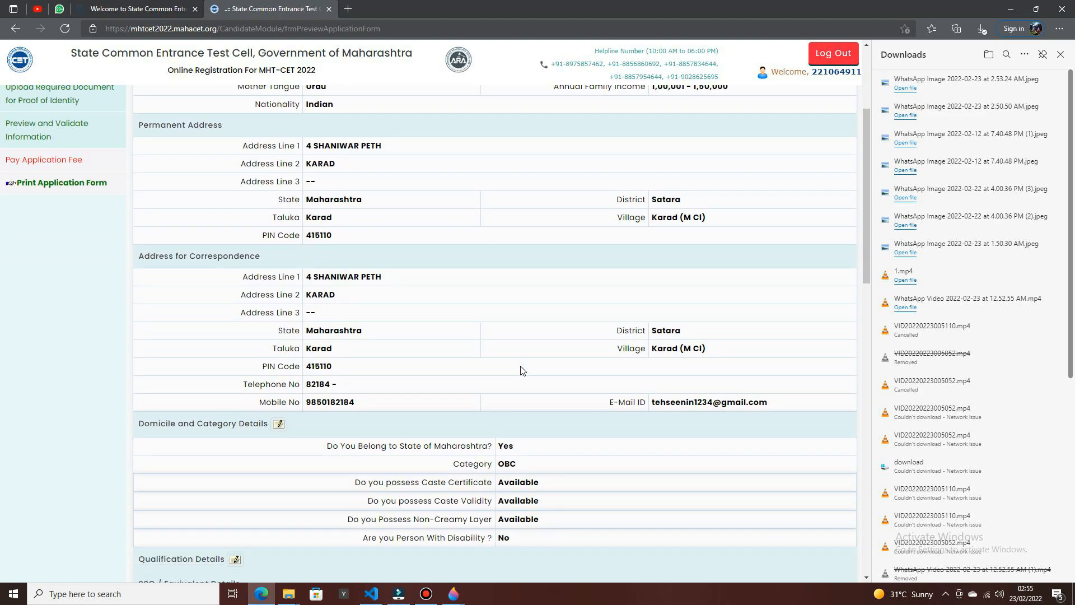
scroll(521, 366, down, 4)
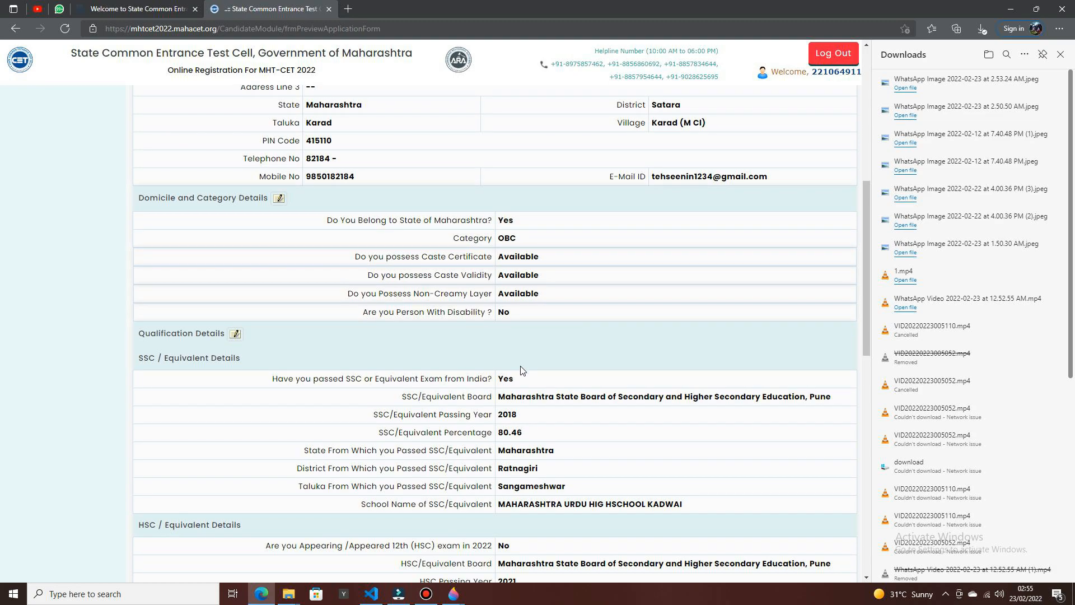
scroll(522, 370, down, 8)
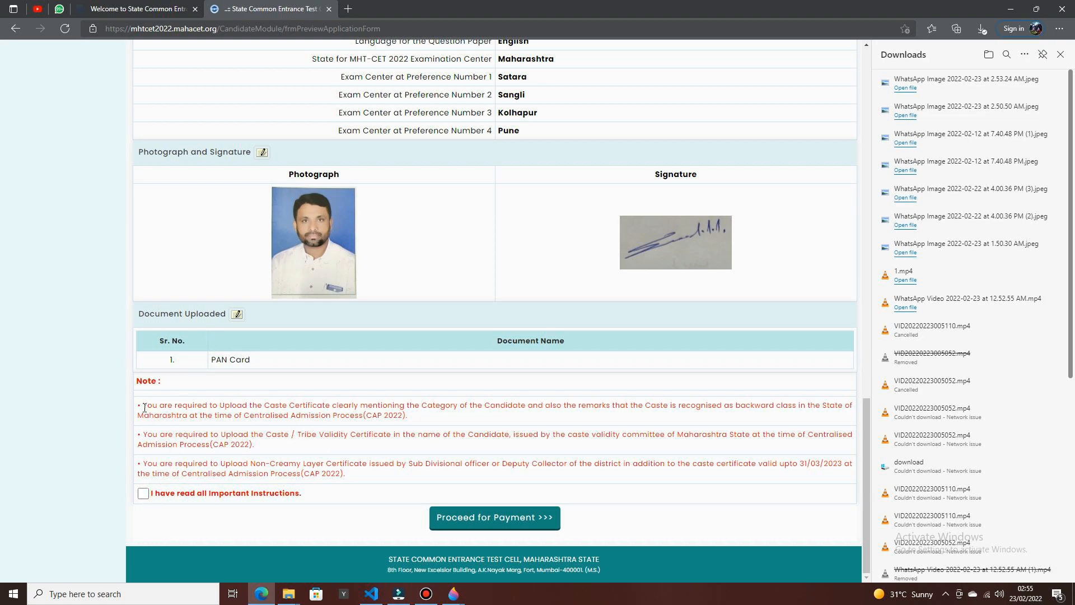
drag(153, 408, 436, 478)
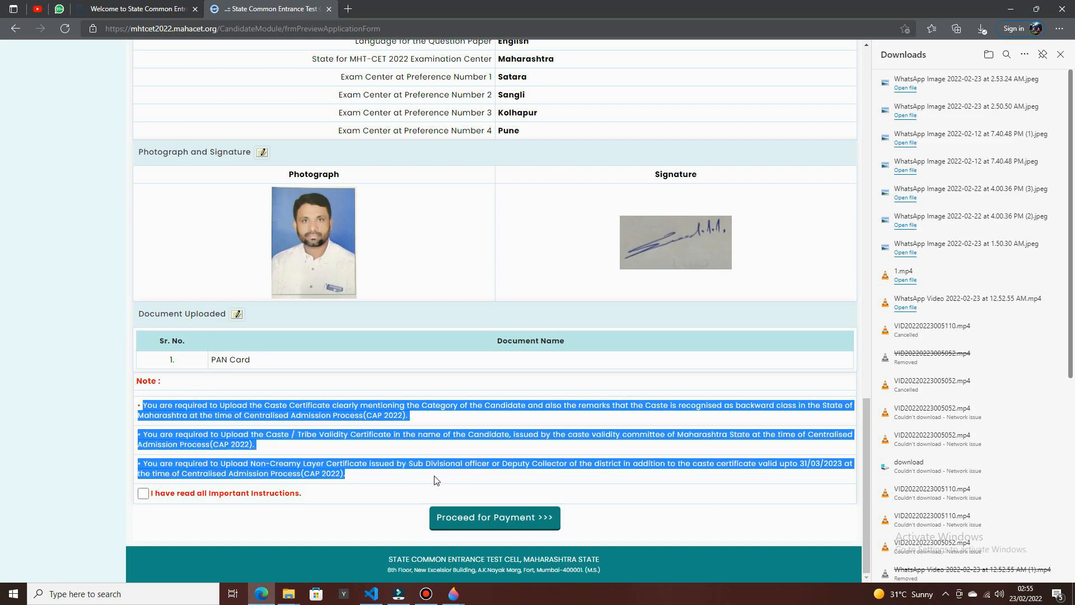
click(144, 494)
click(477, 519)
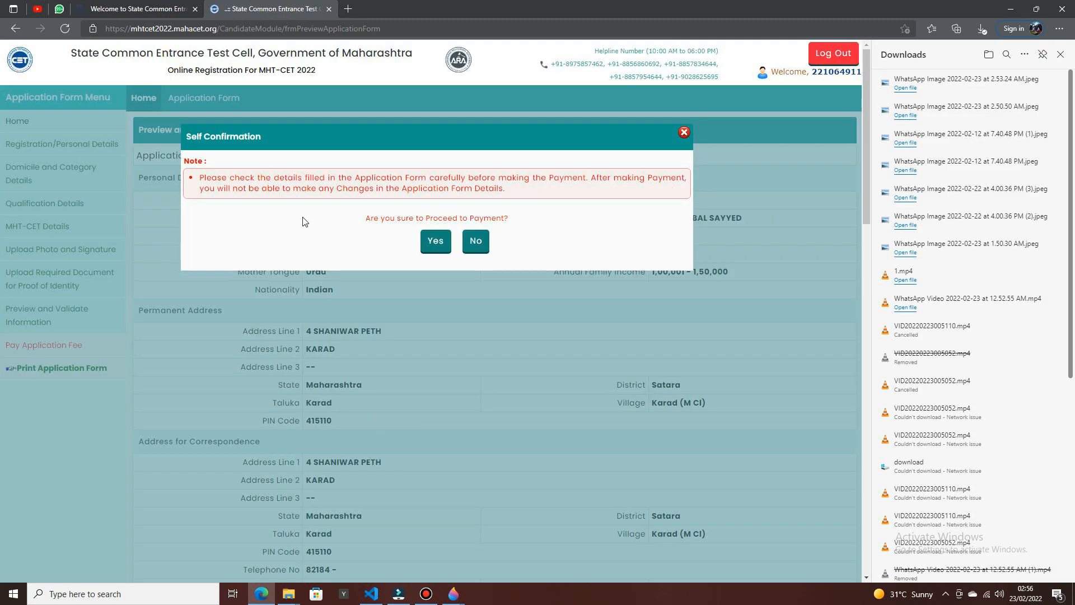
click(432, 246)
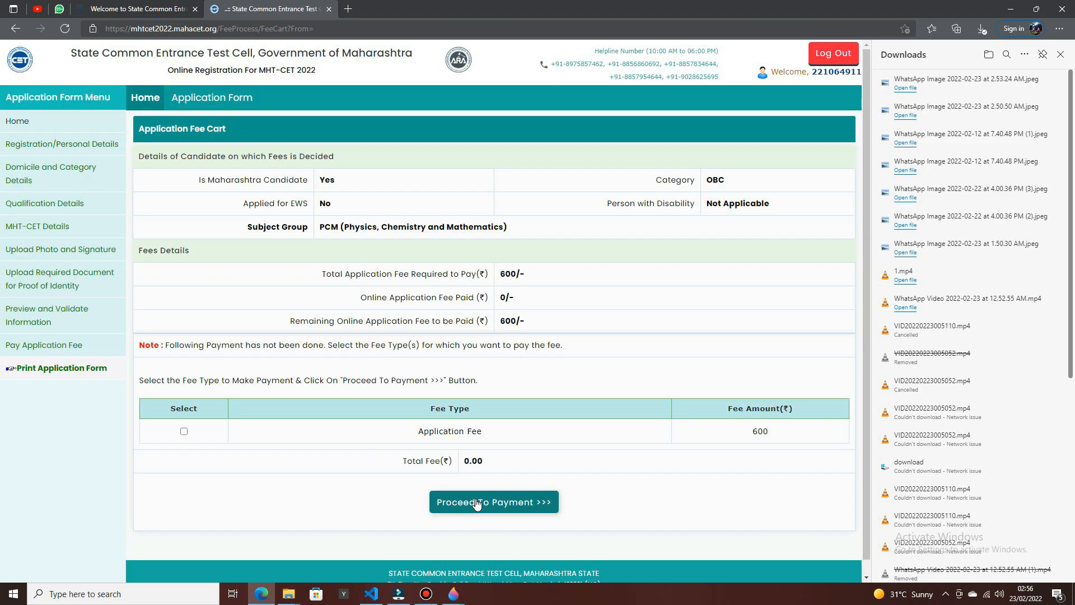
- Select the Application Fee of 600 in the fee cart and proceed to payment
click(477, 504)
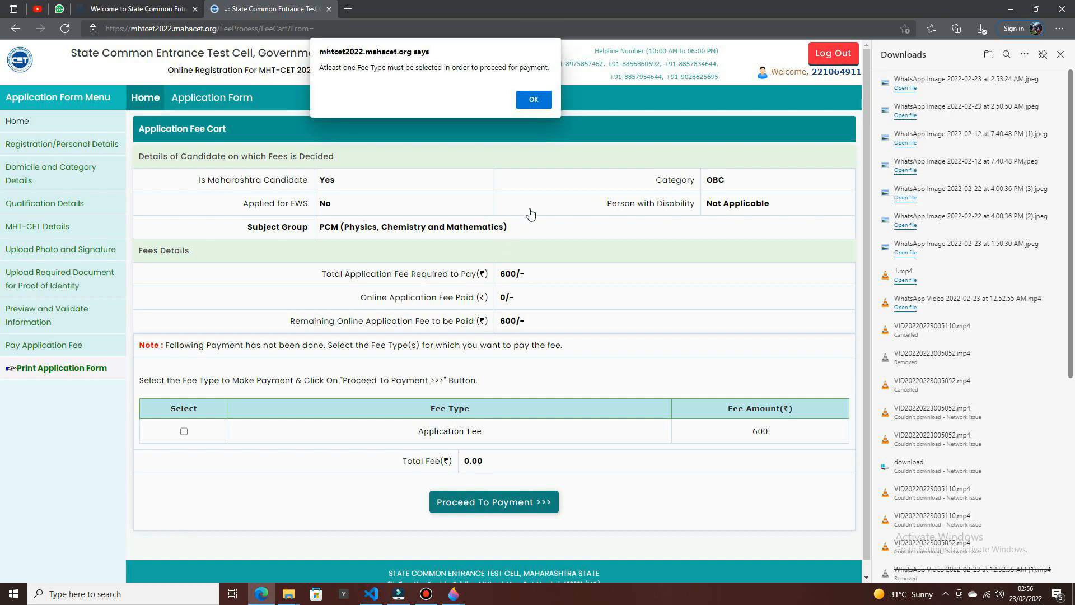
click(534, 101)
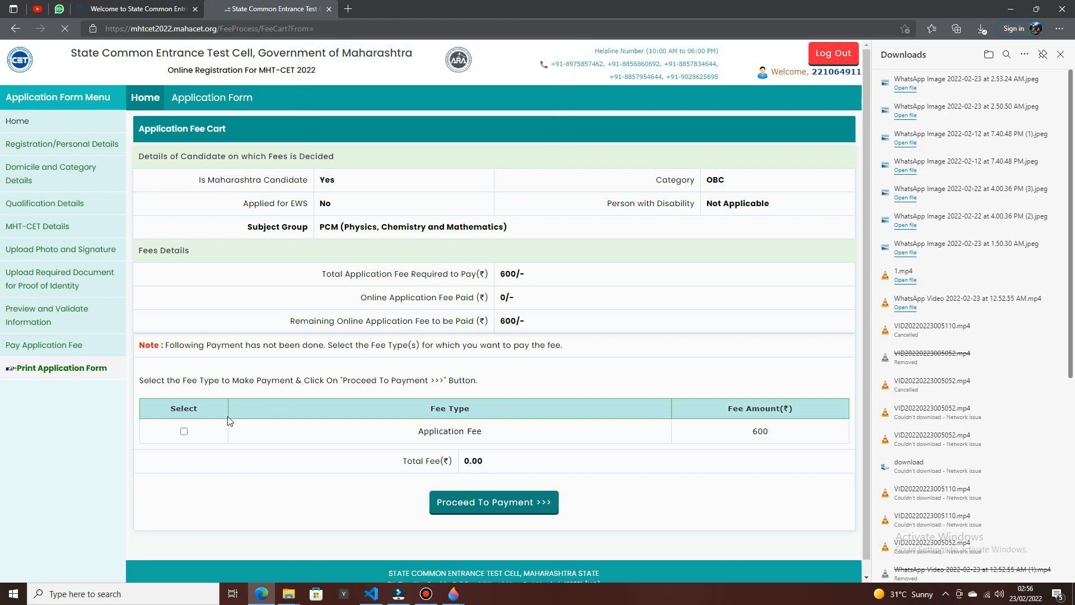
click(184, 431)
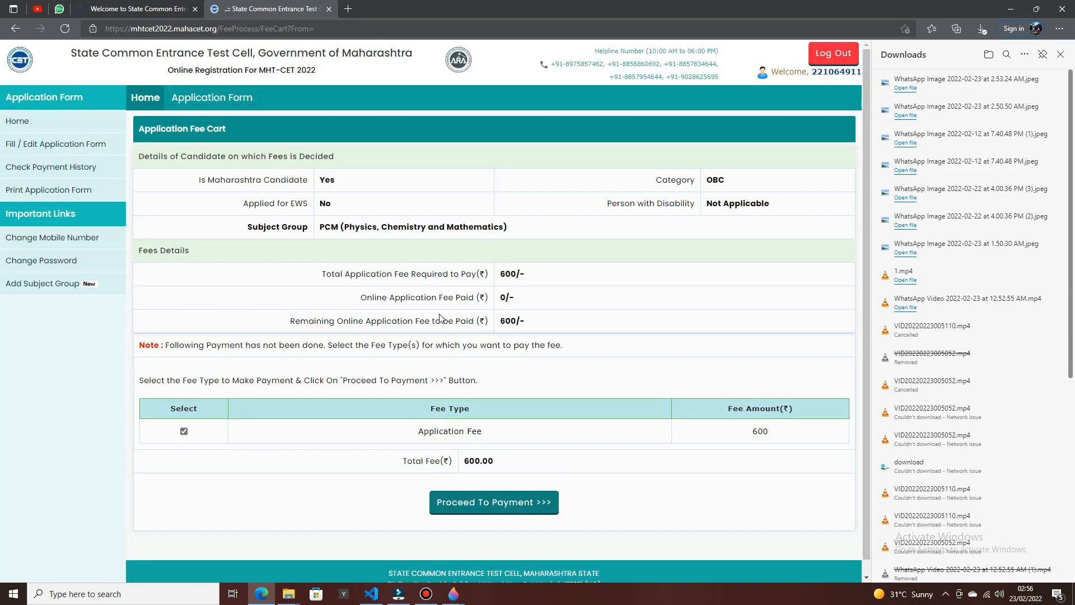
click(488, 506)
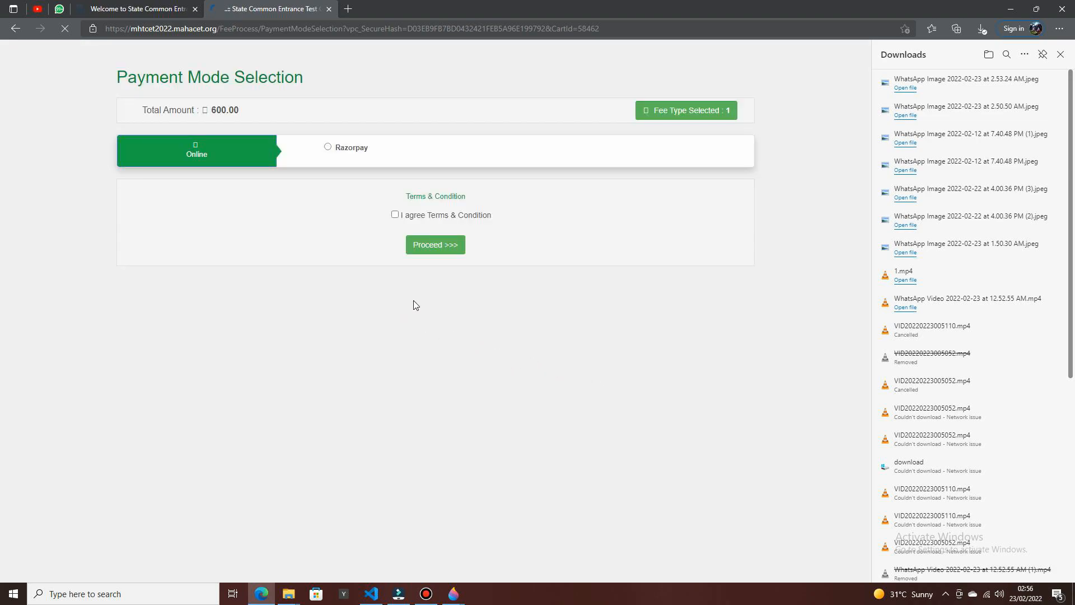
- Agree to the payment terms for Razorpay and pay the application fee using the UPI QR code
click(395, 215)
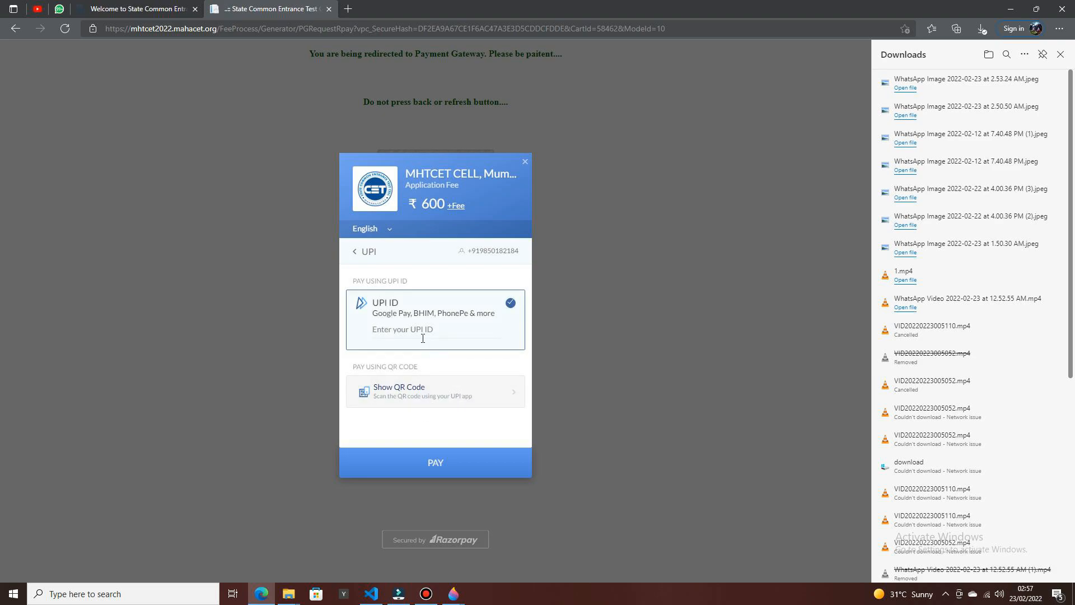
click(427, 393)
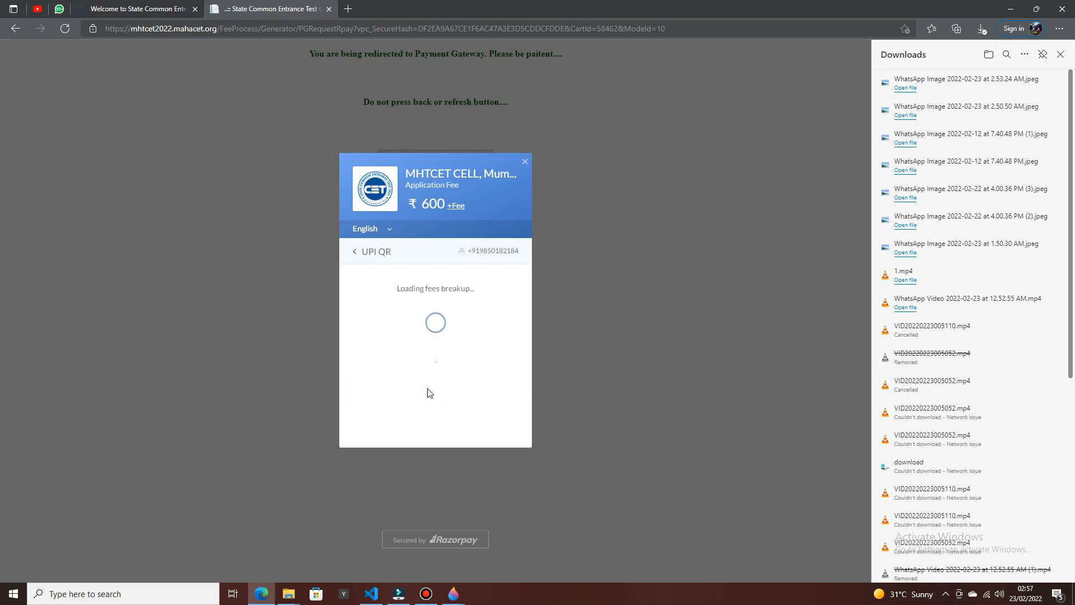
click(429, 393)
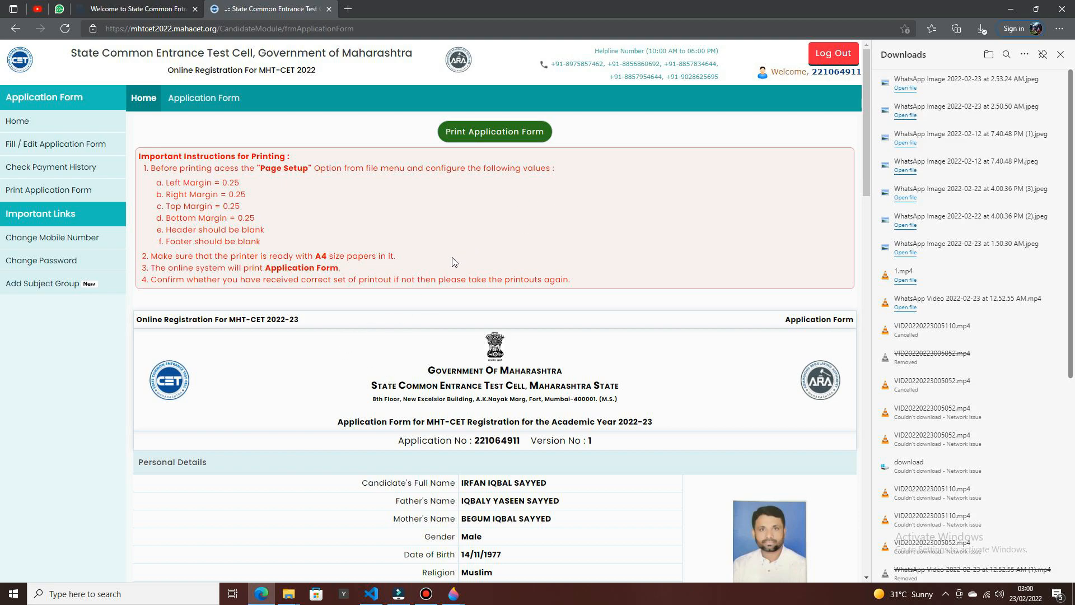
- Check the submitted application form through to the declaration and open its print version
scroll(454, 261, down, 4)
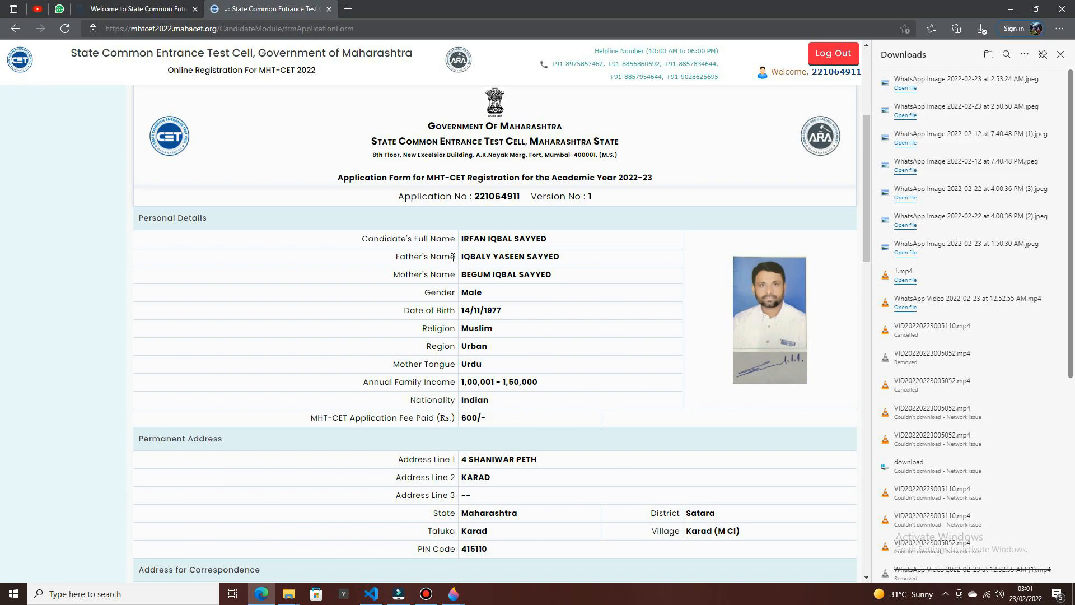
scroll(454, 258, down, 7)
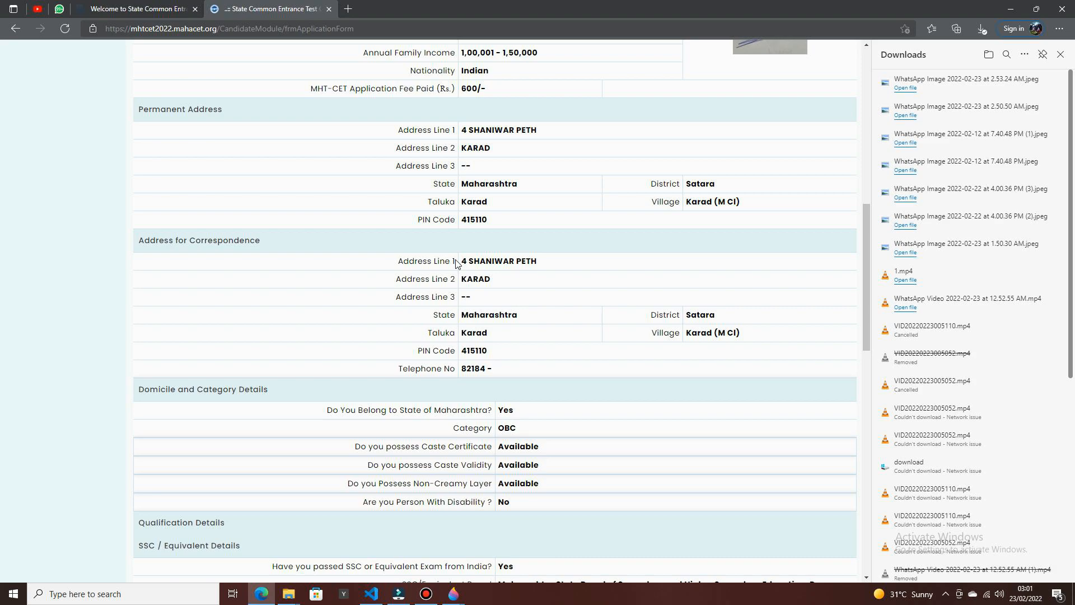
scroll(457, 260, down, 5)
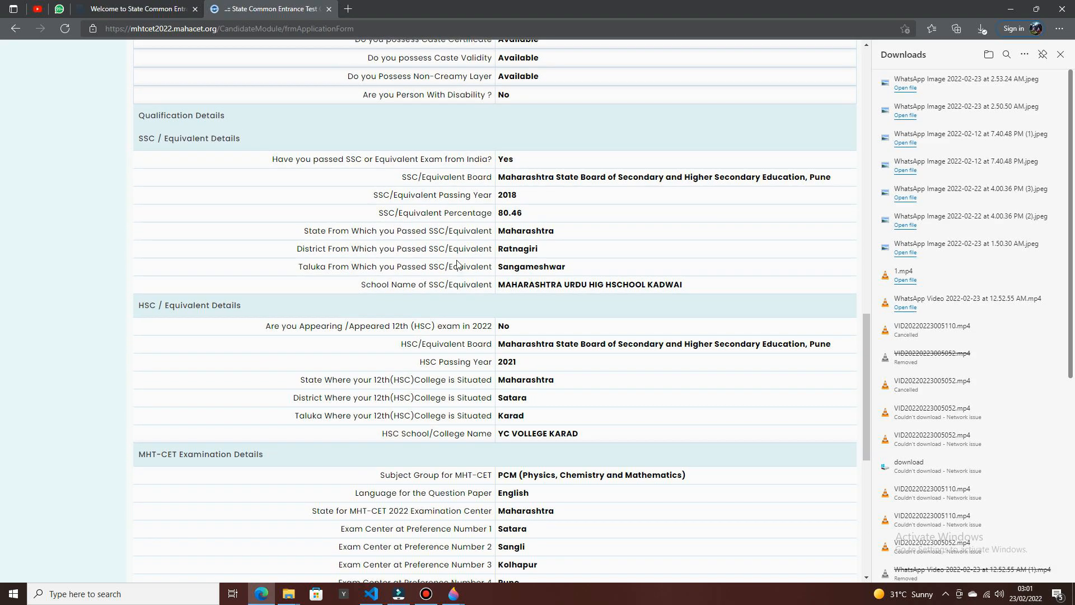
scroll(458, 262, down, 2)
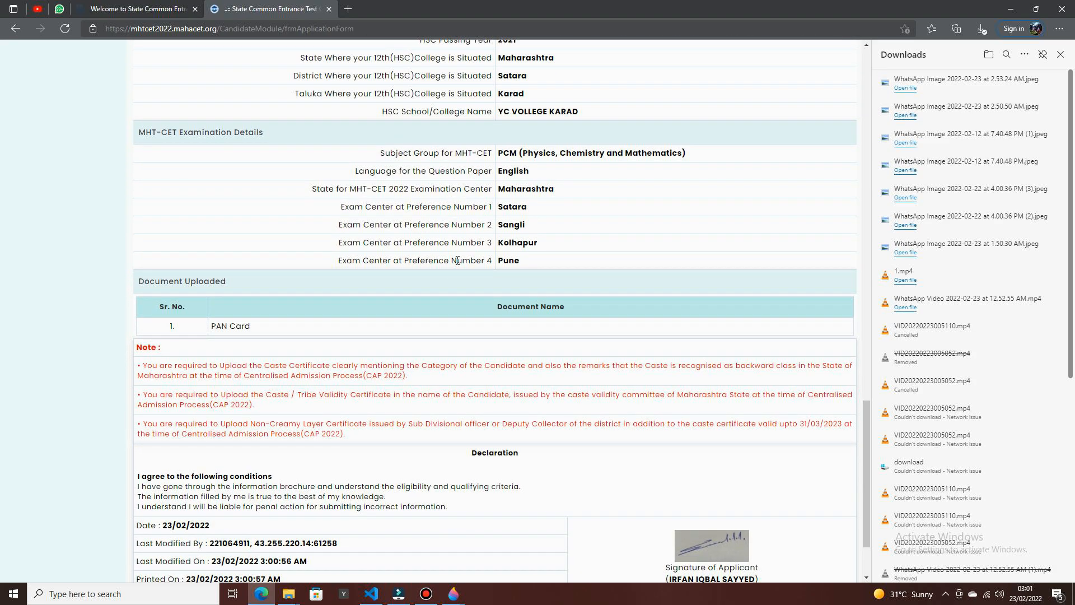
scroll(457, 262, down, 2)
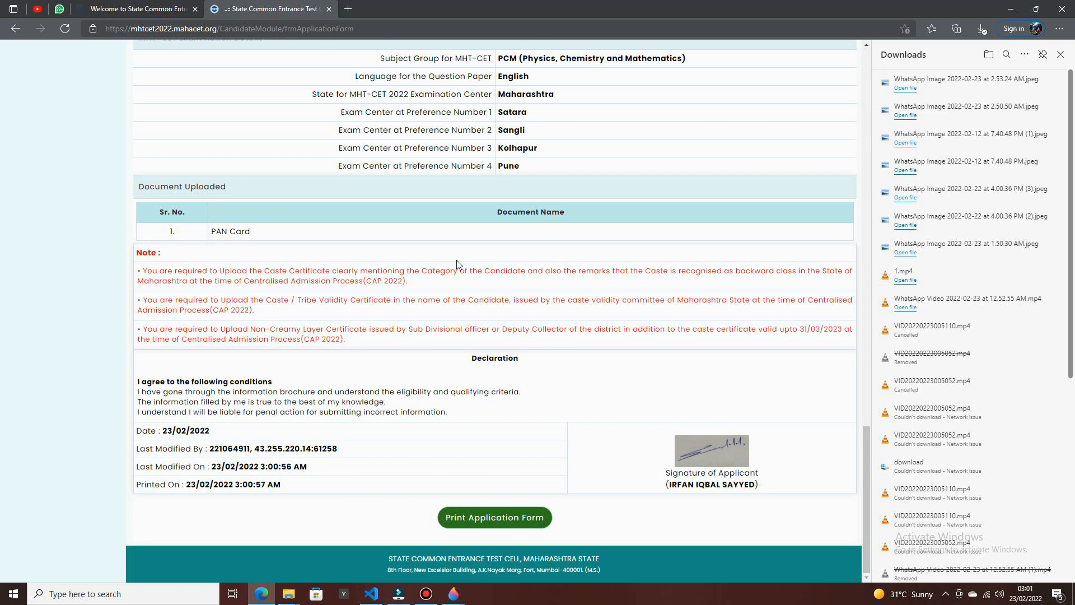
click(486, 527)
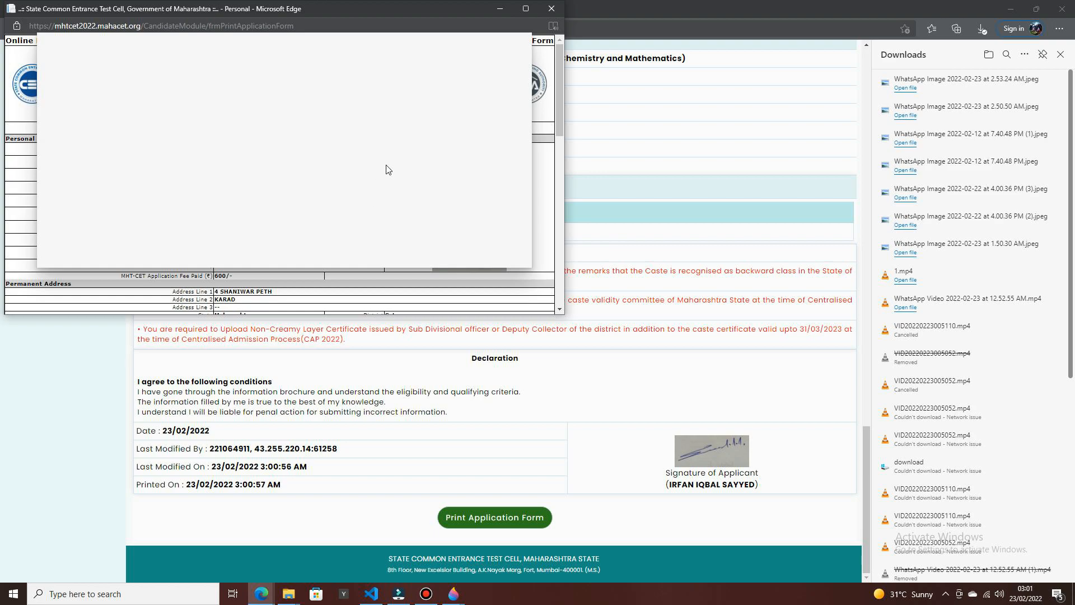
- Log out and sign back in as an already registered candidate with the saved application number and password
click(830, 53)
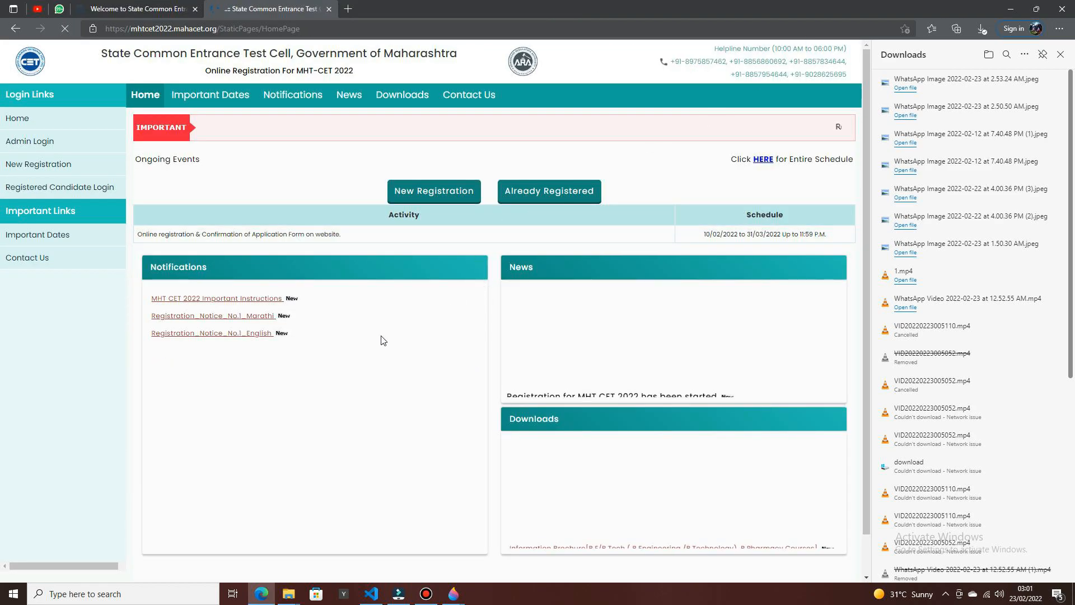
click(527, 194)
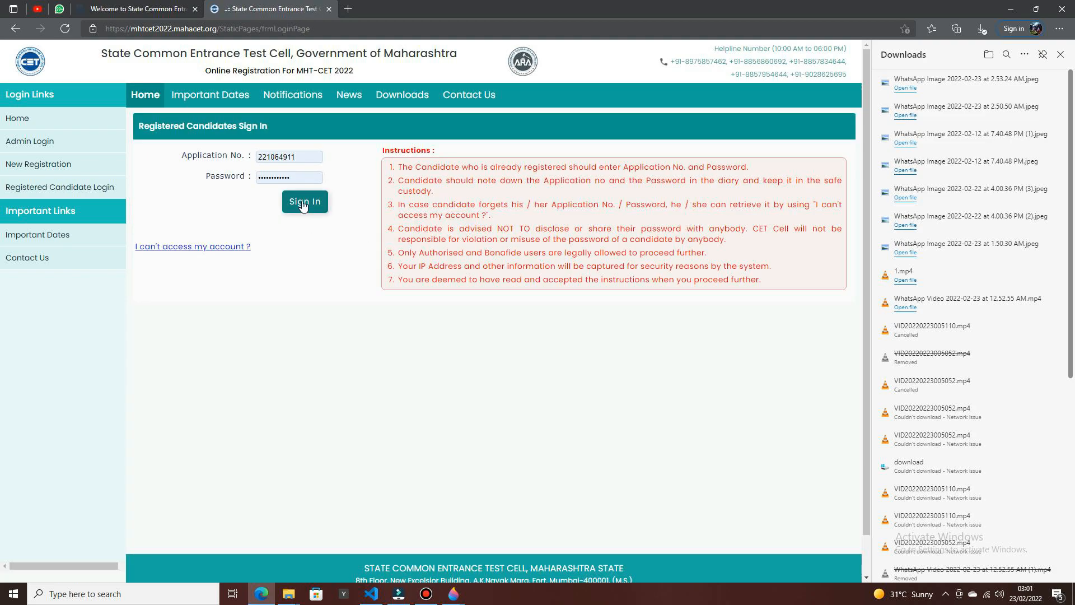
click(303, 203)
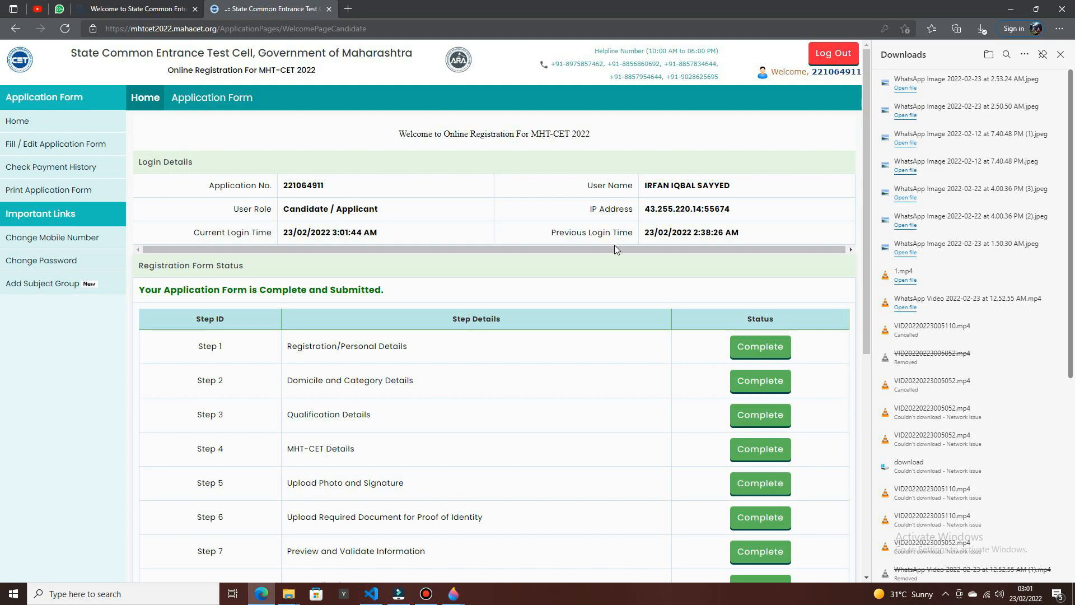
- Check the completion status of every registration step and the required documents upload status, through to the form-filling instructions
scroll(413, 262, down, 1)
scroll(413, 262, down, 1)
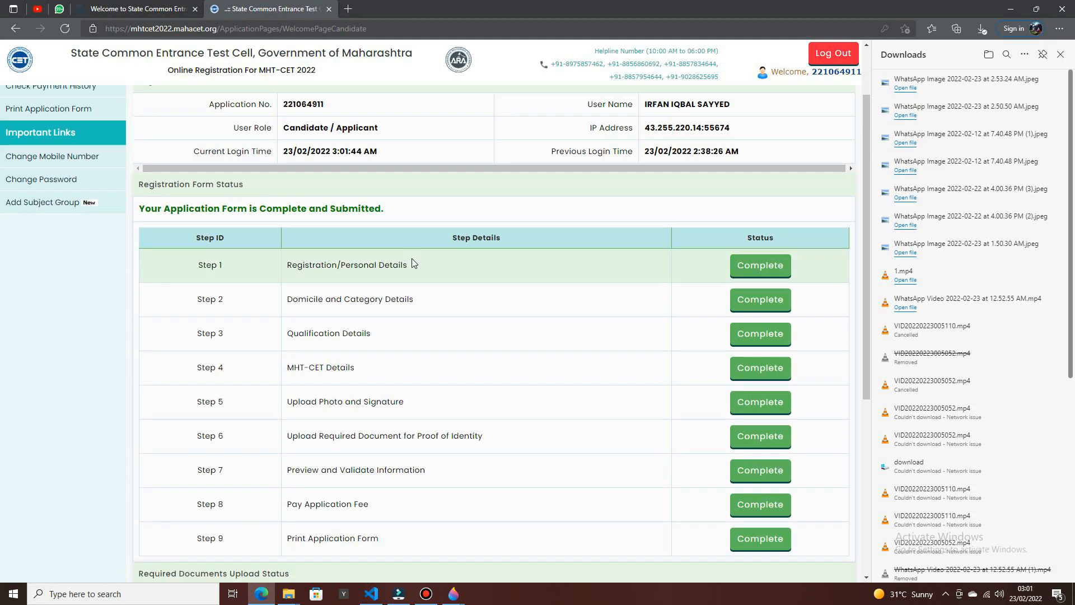
scroll(413, 260, down, 2)
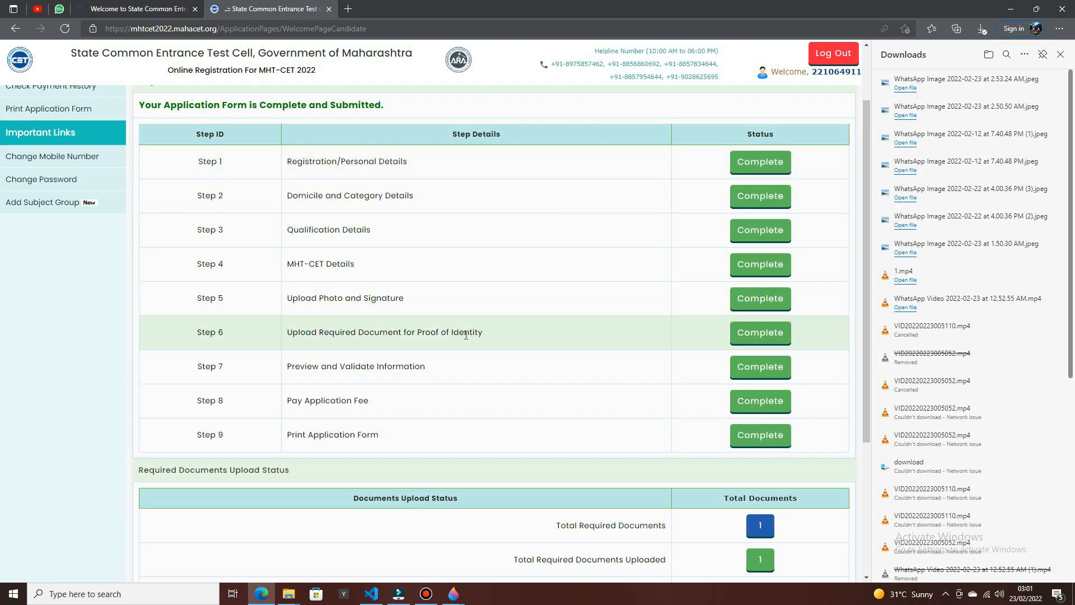
scroll(471, 423, down, 3)
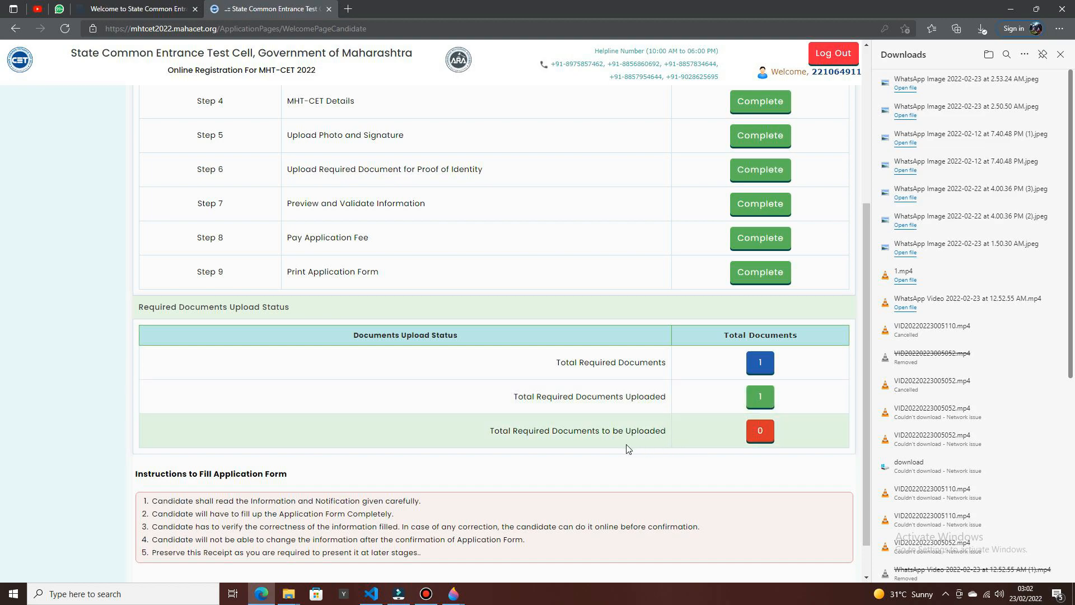
scroll(432, 417, down, 1)
scroll(432, 418, up, 5)
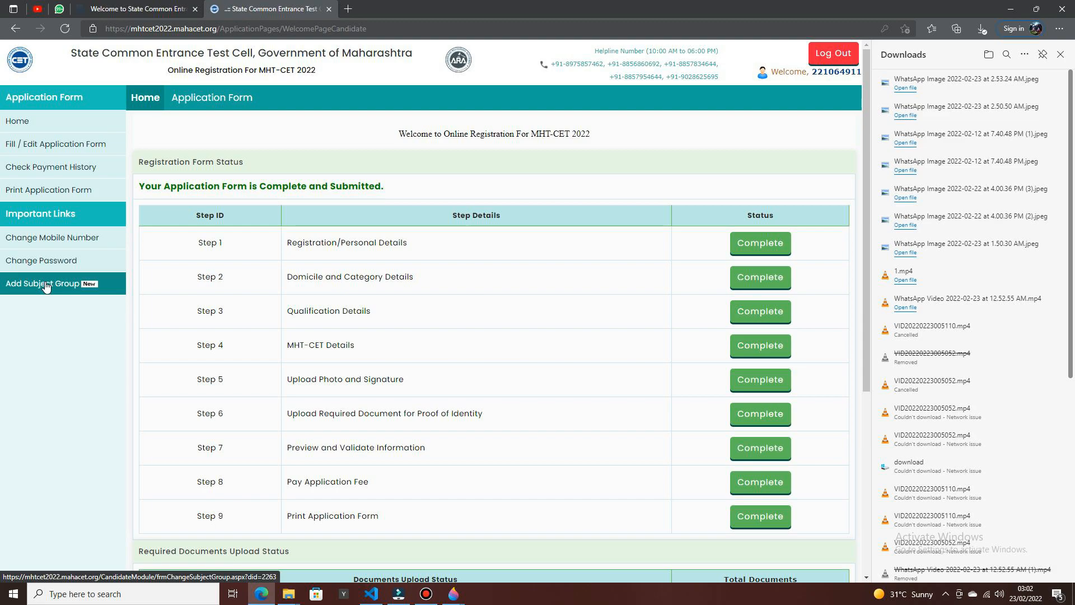
- Review the paid transaction details and look at the forms for changing the mobile number and the password
click(54, 148)
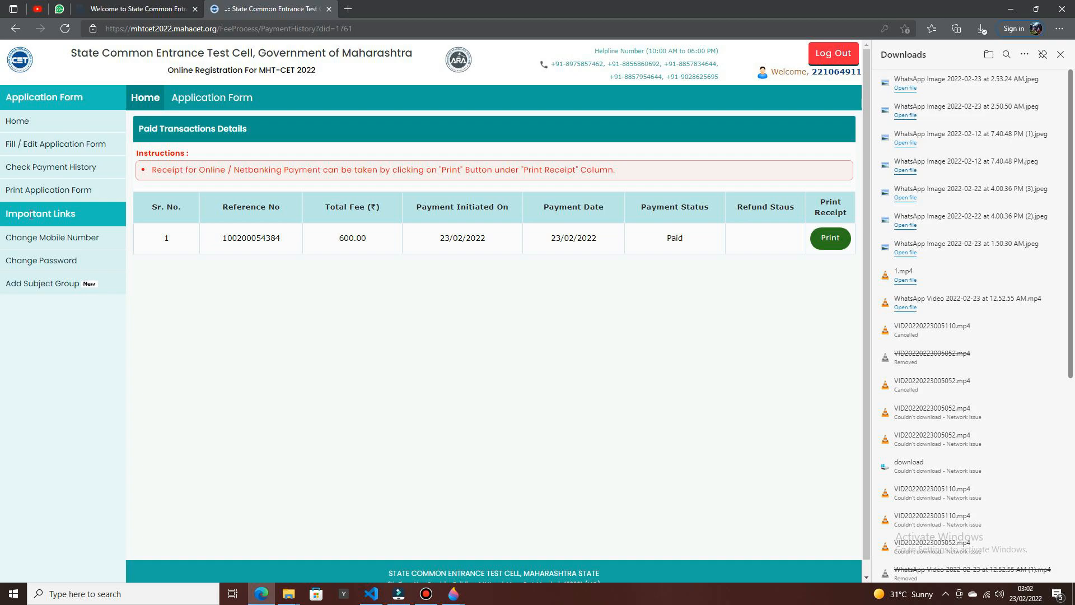
click(40, 240)
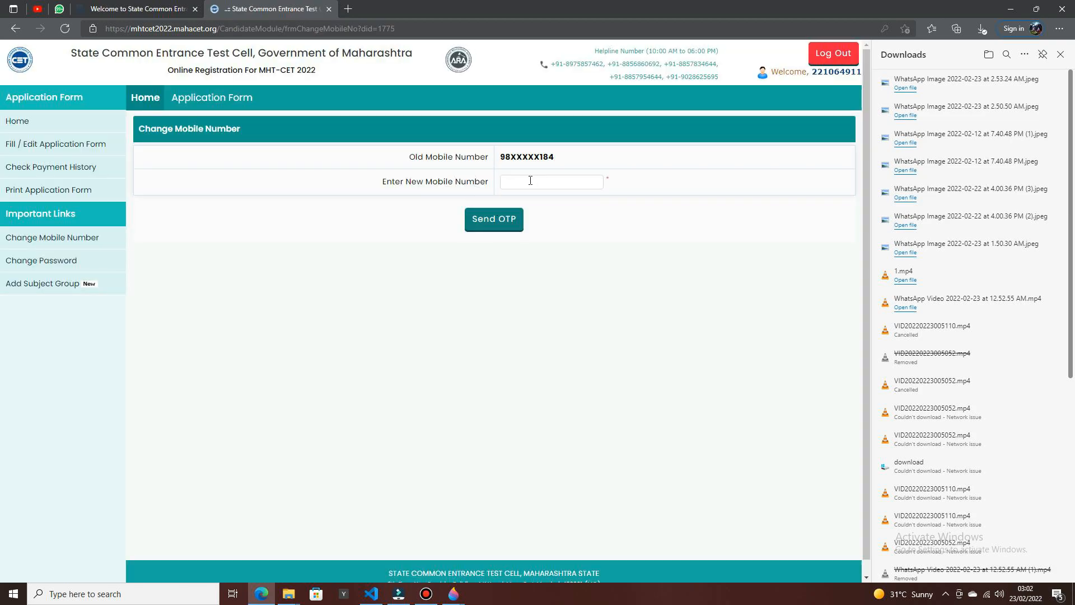
click(64, 263)
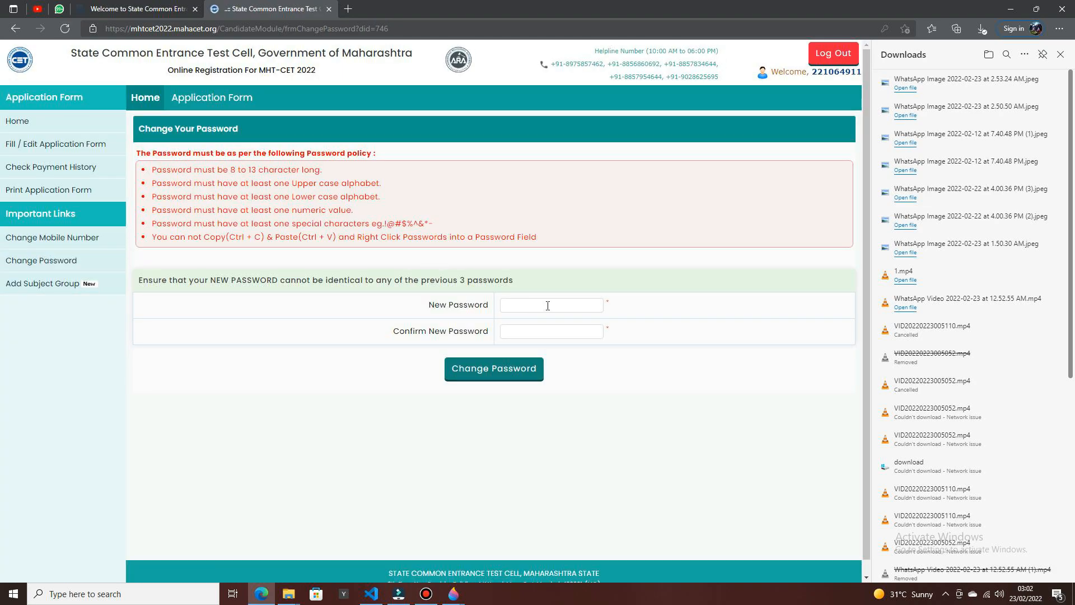
- Select Both(PCM and PCB) as the MHT-CET 2022 subject group, proceed as far as the application fee page, and log out without paying
click(39, 284)
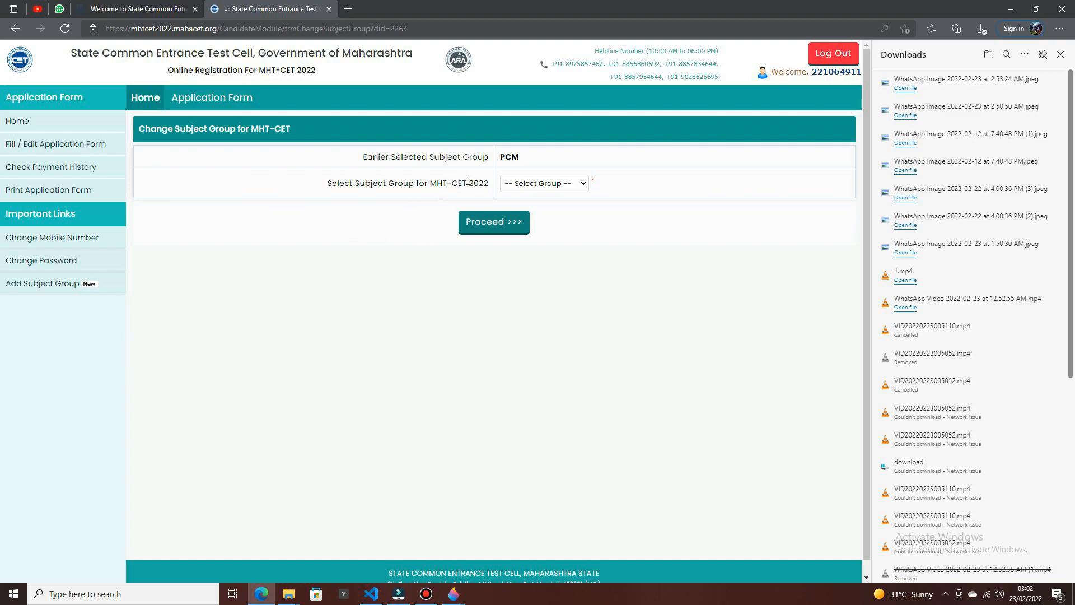
click(574, 186)
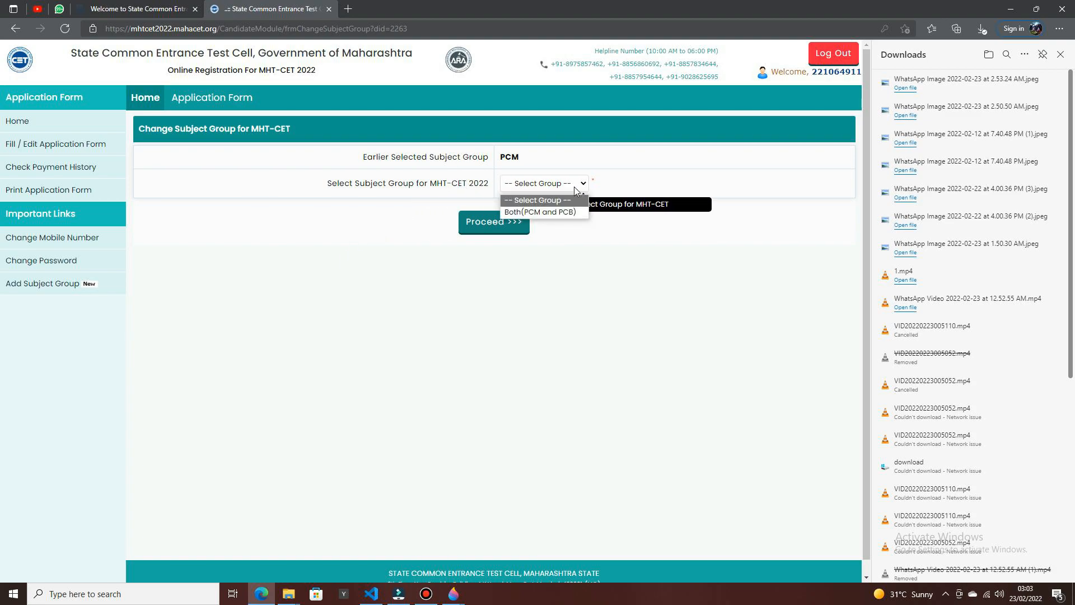
click(564, 212)
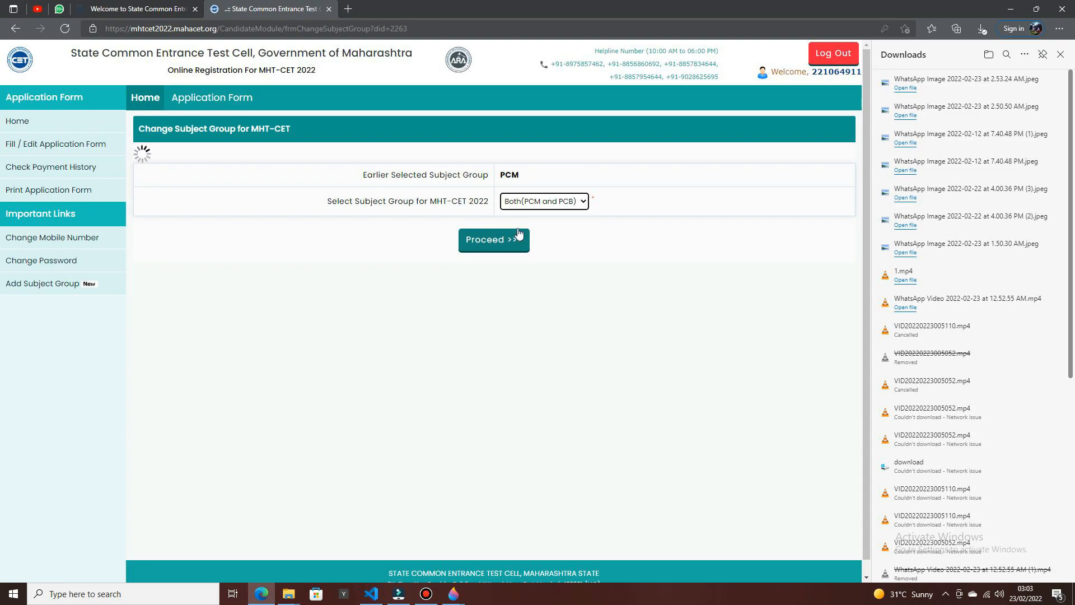
click(506, 240)
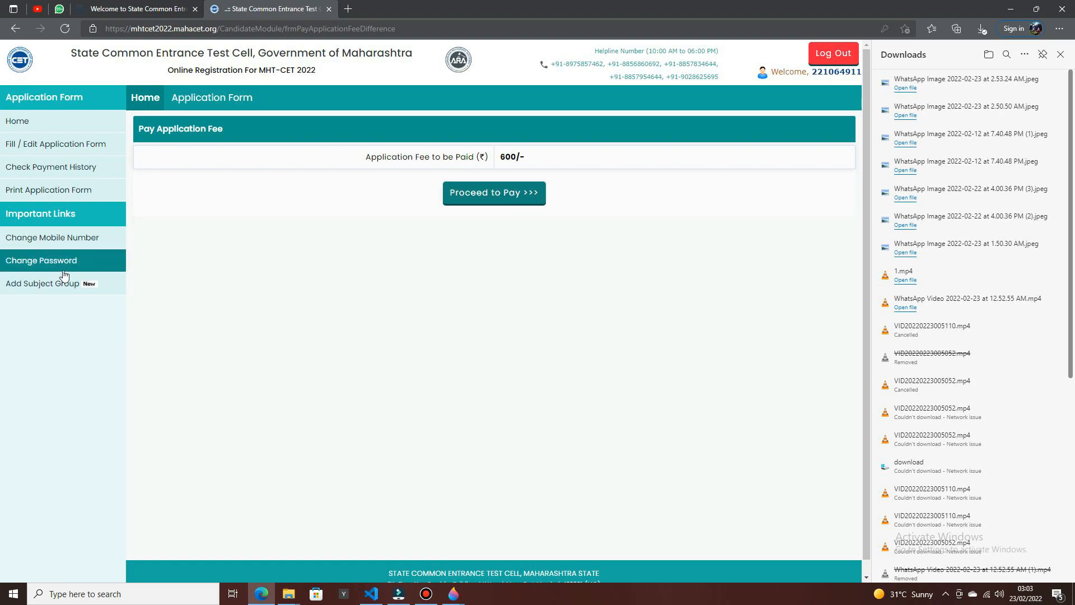
click(822, 59)
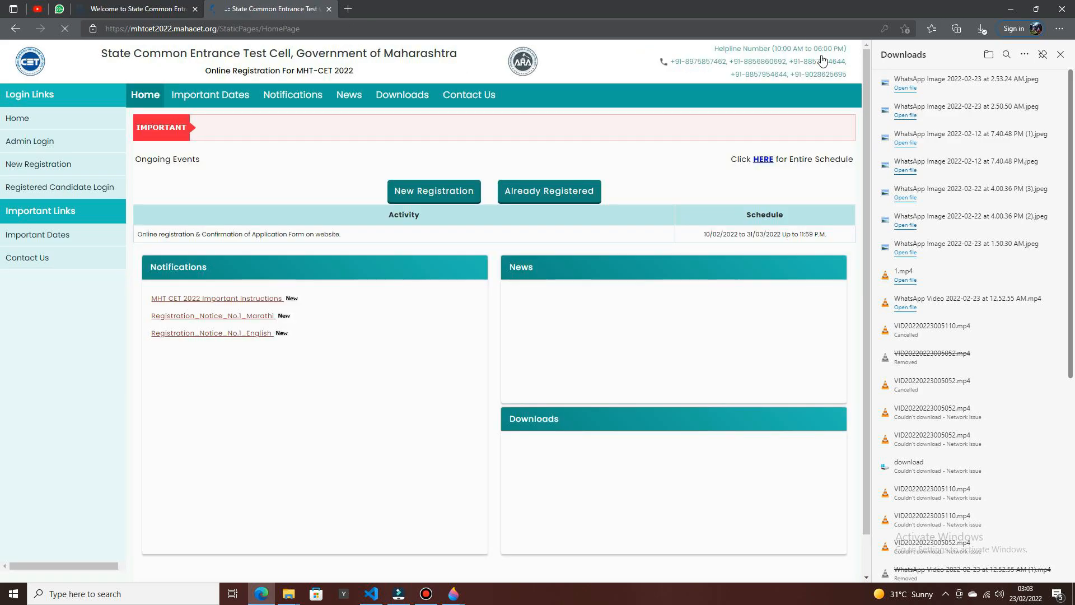